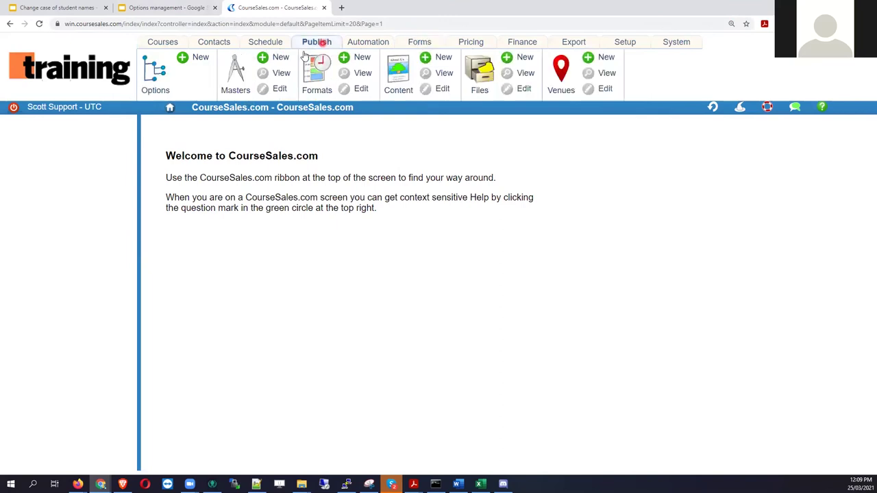
Open the FNS50217 - Diploma of Accounting format for editing and examine the modules assigned to its topics.
{"action": "left_click", "coordinate": [322, 82]}
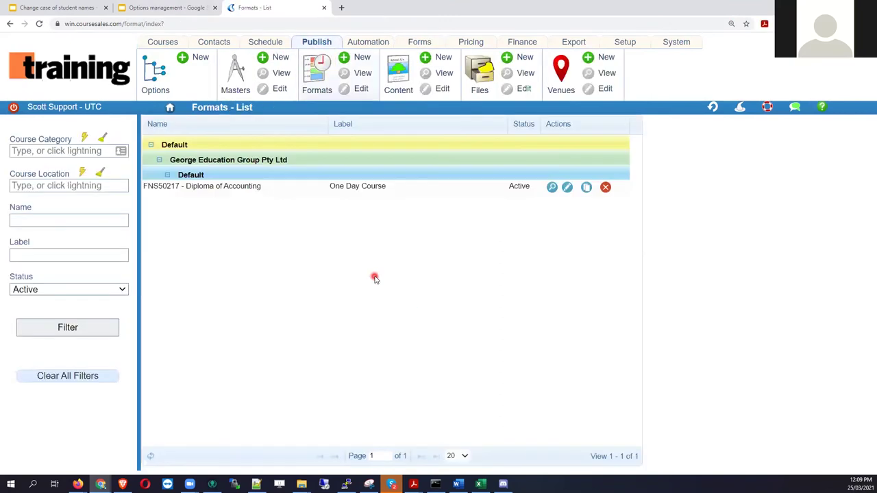
{"action": "left_click", "coordinate": [568, 187]}
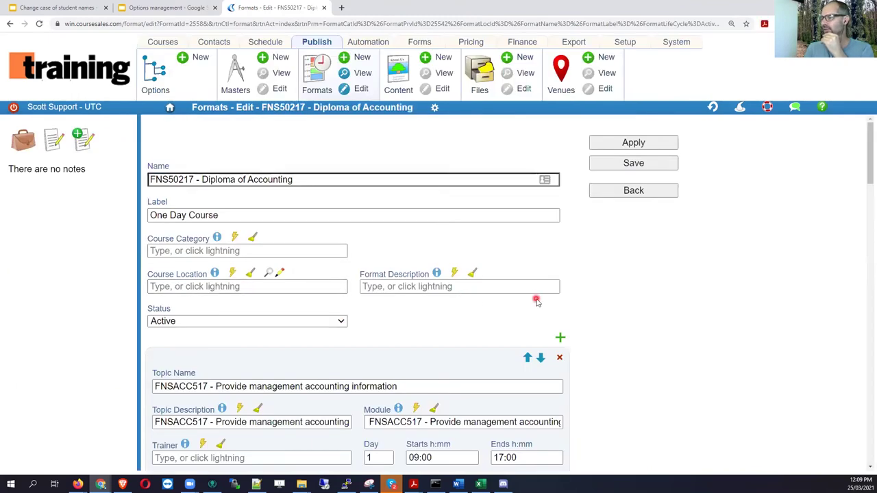
{"action": "scroll", "coordinate": [536, 299], "scroll_direction": "down", "scroll_amount": 4}
{"action": "left_click", "coordinate": [410, 307]}
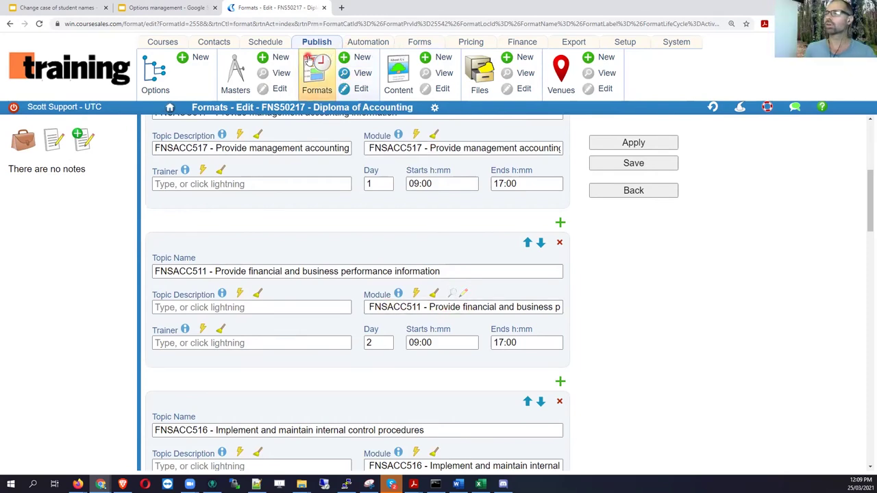
Open the Course Module option tree in a separate browser tab and expand the FNS50217 - Diploma of Accounting branch.
{"action": "left_click", "coordinate": [156, 75]}
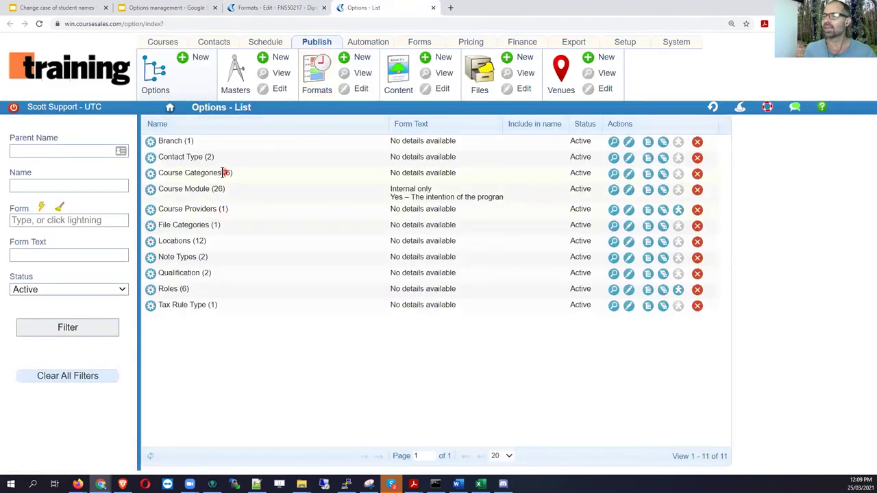
{"action": "left_click", "coordinate": [663, 194]}
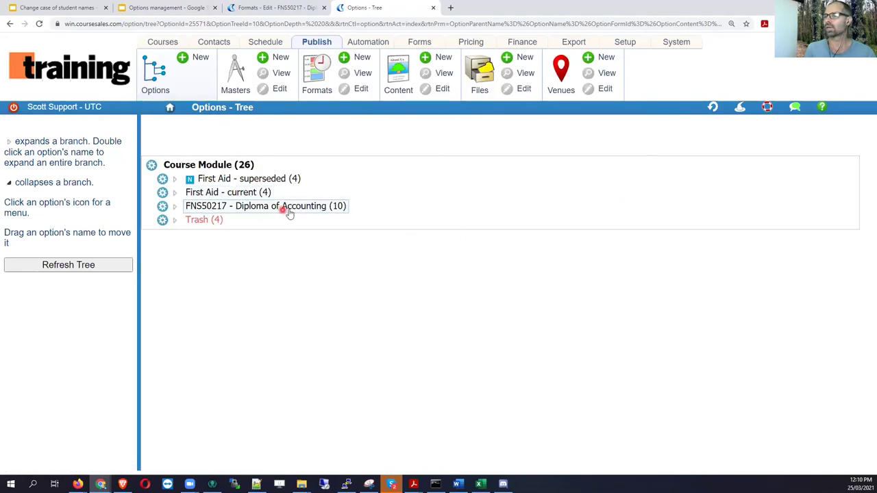
{"action": "left_click", "coordinate": [174, 207]}
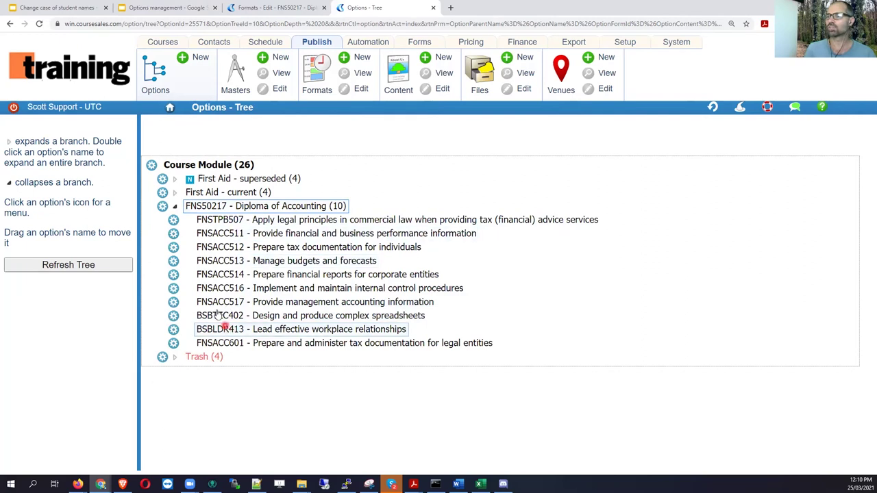
Enable Include in name for the FNS50217 - Diploma of Accounting option and save it.
{"action": "left_click", "coordinate": [163, 207]}
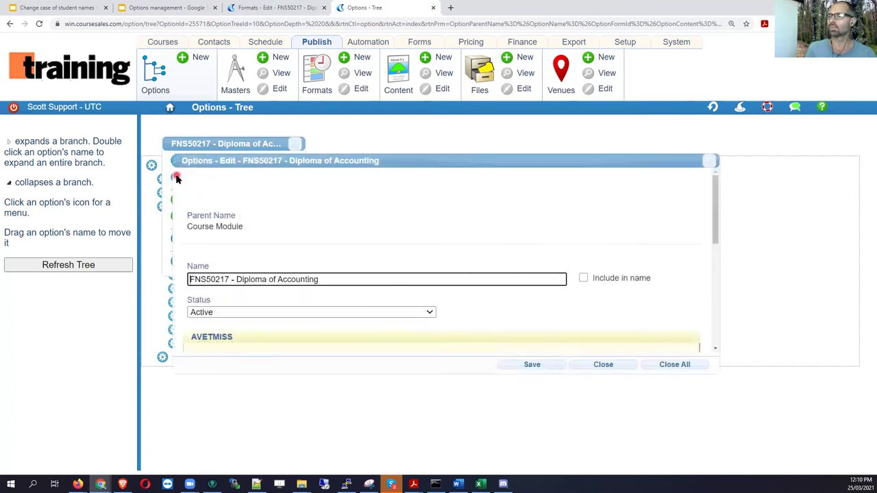
{"action": "left_click", "coordinate": [584, 279]}
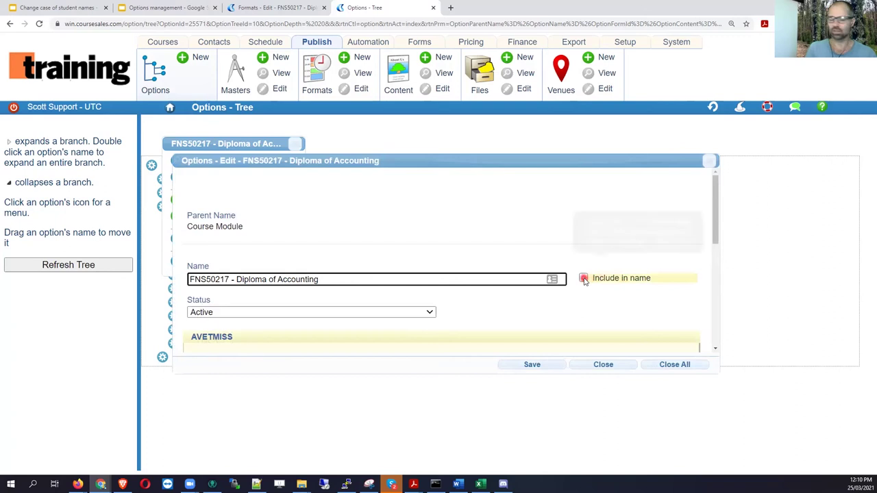
{"action": "left_click", "coordinate": [552, 365]}
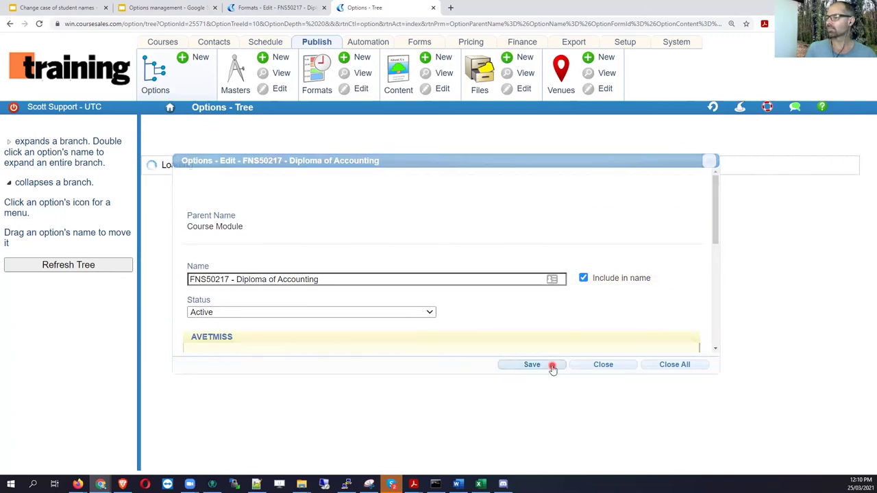
{"action": "left_click", "coordinate": [280, 196]}
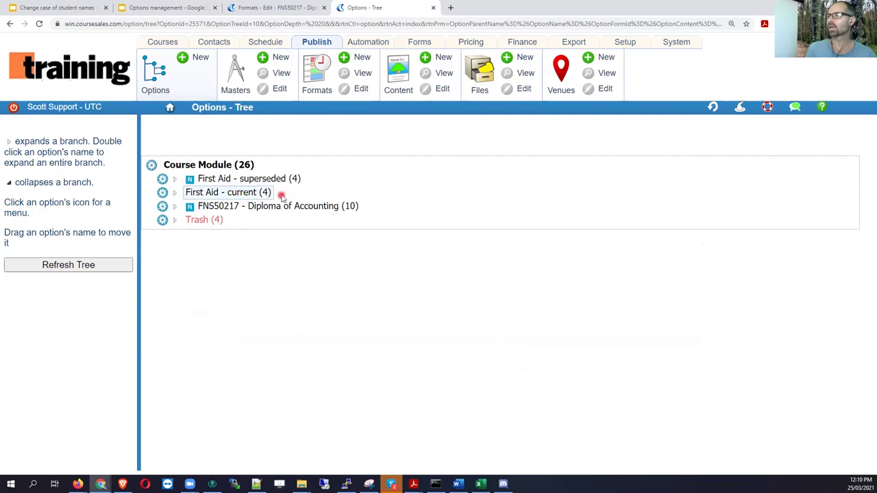
Reload the Diploma of Accounting format and examine the full module names in the FNSACC517 and FNSACC511 topics.
{"action": "left_click", "coordinate": [287, 8]}
{"action": "left_click", "coordinate": [375, 149]}
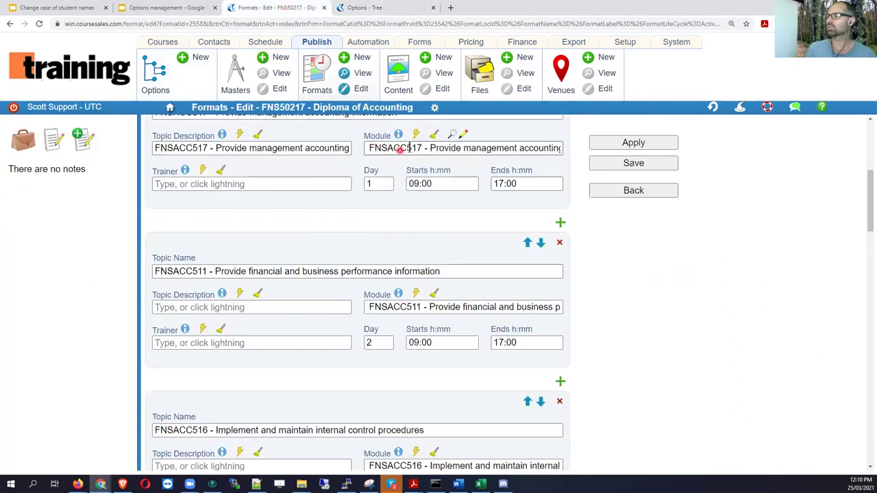
{"action": "left_click", "coordinate": [39, 24]}
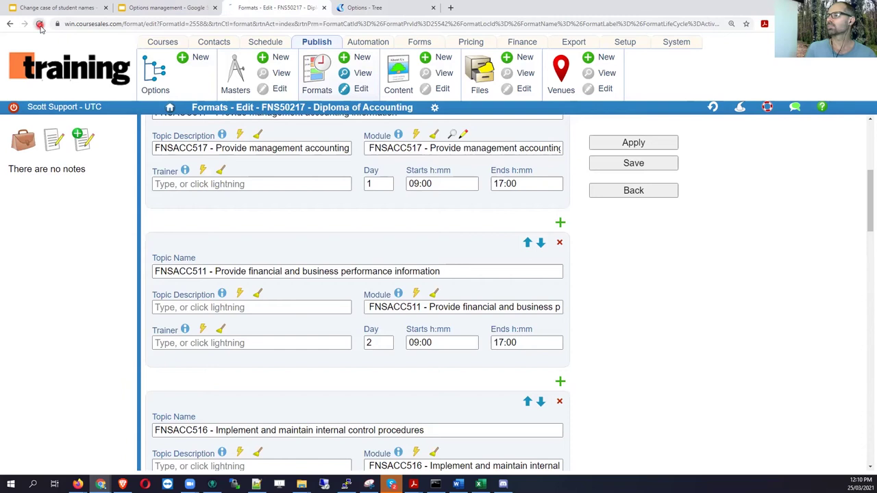
{"action": "left_click", "coordinate": [461, 216]}
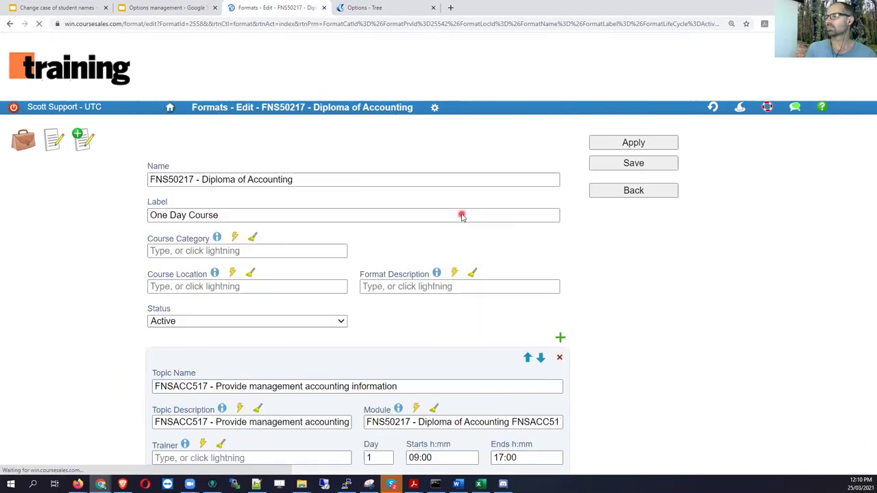
{"action": "scroll", "coordinate": [498, 281], "scroll_direction": "down", "scroll_amount": 3}
{"action": "scroll", "coordinate": [498, 281], "scroll_direction": "down", "scroll_amount": 1}
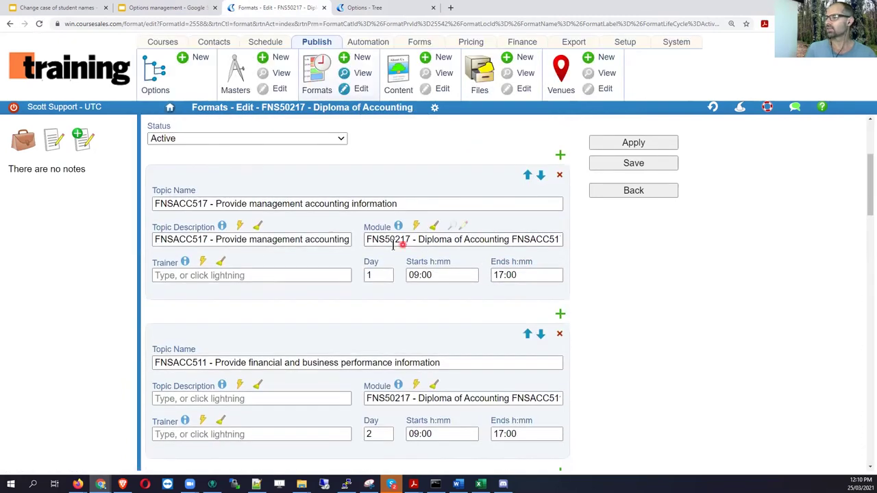
{"action": "left_click_drag", "start_coordinate": [365, 239], "coordinate": [508, 239]}
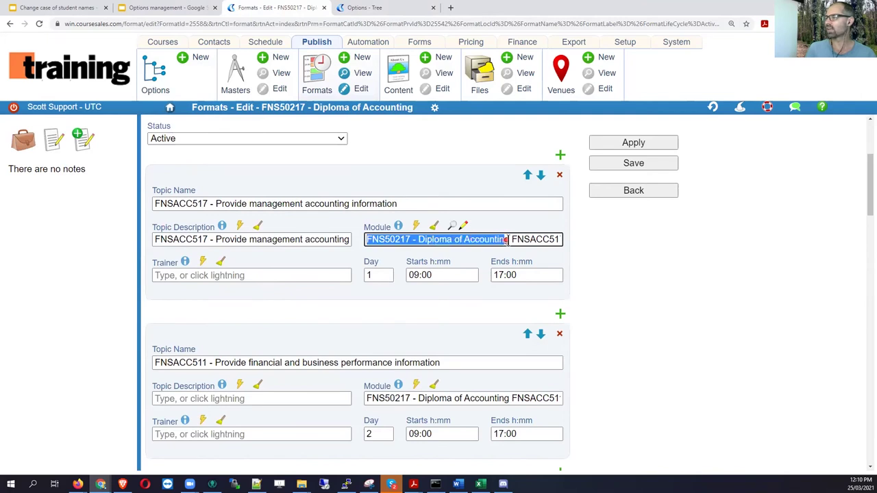
{"action": "left_click_drag", "start_coordinate": [509, 400], "coordinate": [386, 381]}
{"action": "left_click_drag", "start_coordinate": [512, 239], "coordinate": [567, 245]}
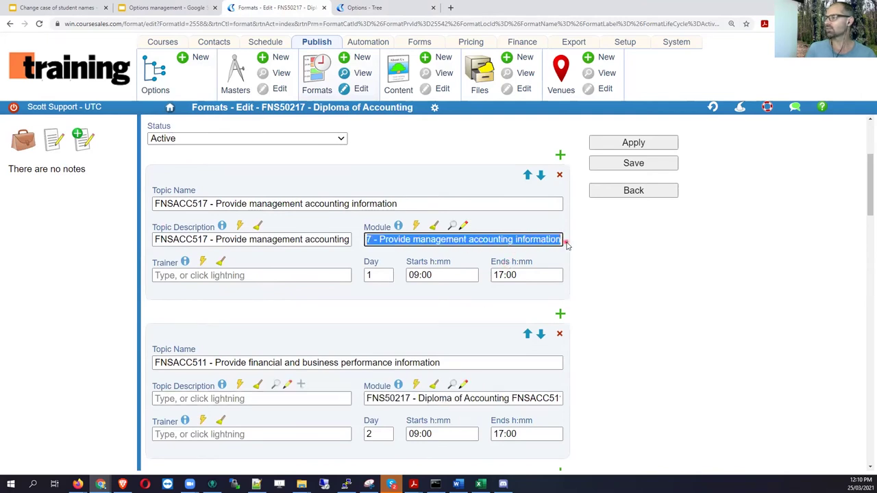
{"action": "left_click_drag", "start_coordinate": [441, 401], "coordinate": [534, 404]}
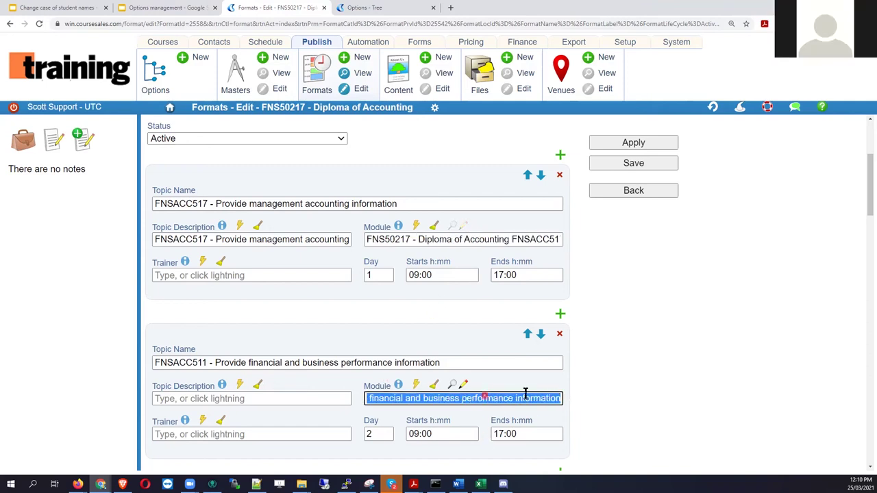
Look through the available modules for the FNSACC511 topic, down to the Diploma of Accounting entries, and dismiss the list without choosing one.
{"action": "left_click", "coordinate": [415, 385]}
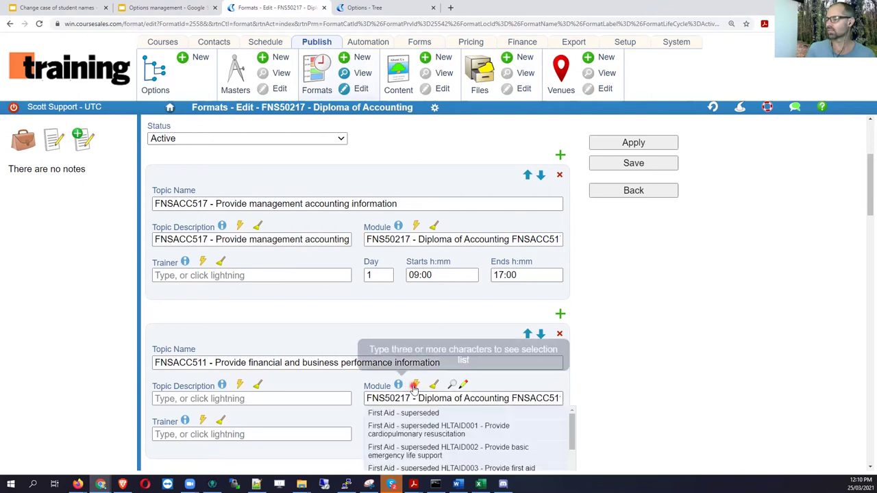
{"action": "scroll", "coordinate": [524, 284], "scroll_direction": "down", "scroll_amount": 3}
{"action": "left_click", "coordinate": [425, 252]}
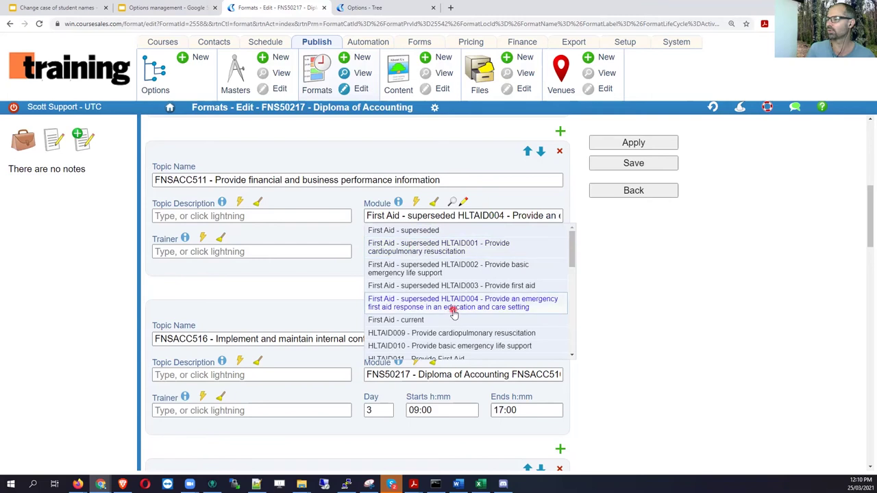
{"action": "scroll", "coordinate": [414, 267], "scroll_direction": "down", "scroll_amount": 3}
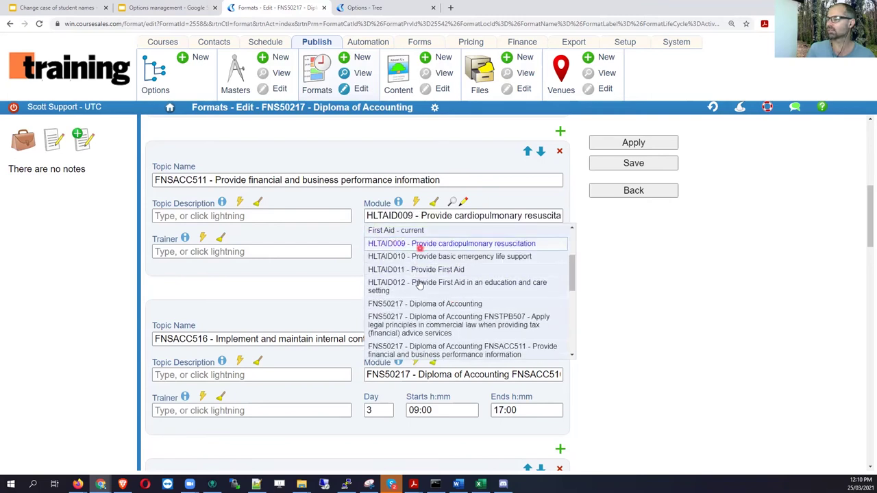
{"action": "scroll", "coordinate": [424, 286], "scroll_direction": "down", "scroll_amount": 1}
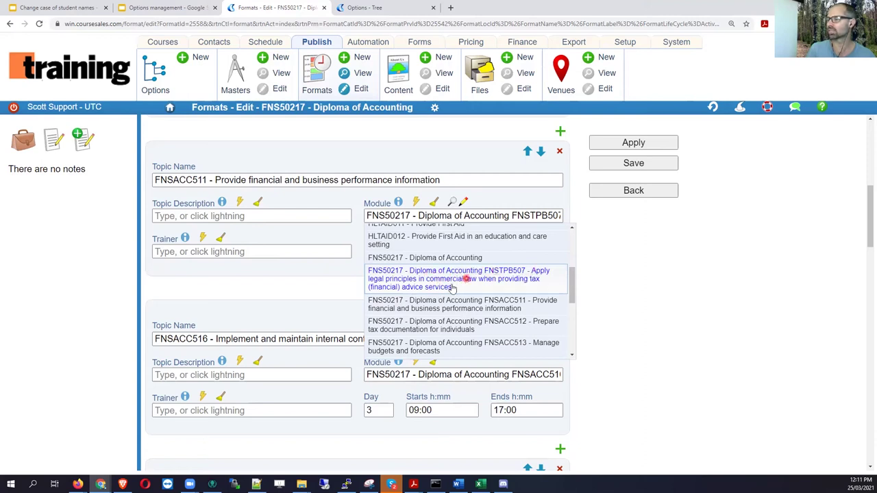
{"action": "key", "text": "Down"}
{"action": "key", "text": "Down"}
{"action": "key", "text": "Down"}
{"action": "scroll", "coordinate": [449, 309], "scroll_direction": "down", "scroll_amount": 2}
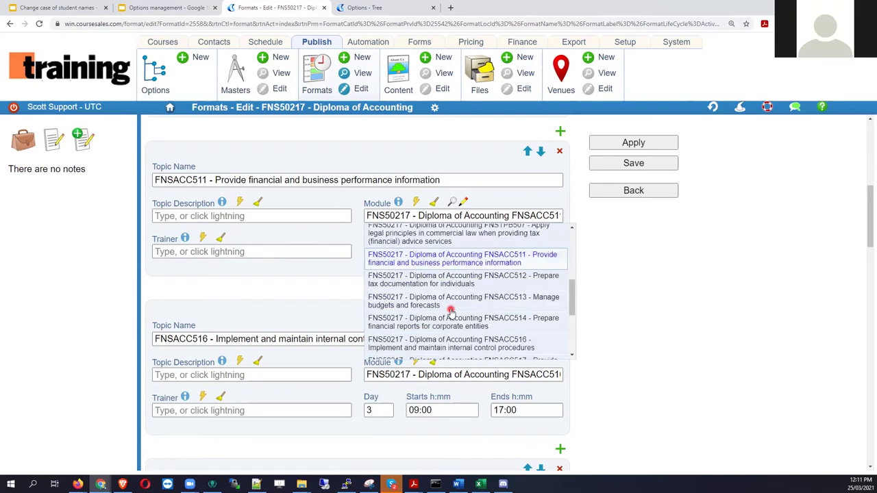
{"action": "key", "text": "Down"}
{"action": "key", "text": "Down"}
{"action": "key", "text": "Down"}
{"action": "key", "text": "Down"}
{"action": "key", "text": "Down"}
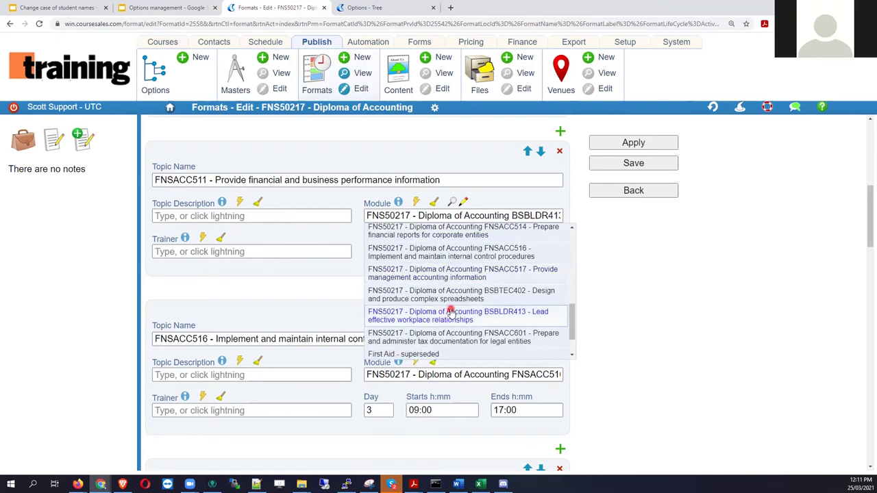
{"action": "left_click", "coordinate": [603, 260]}
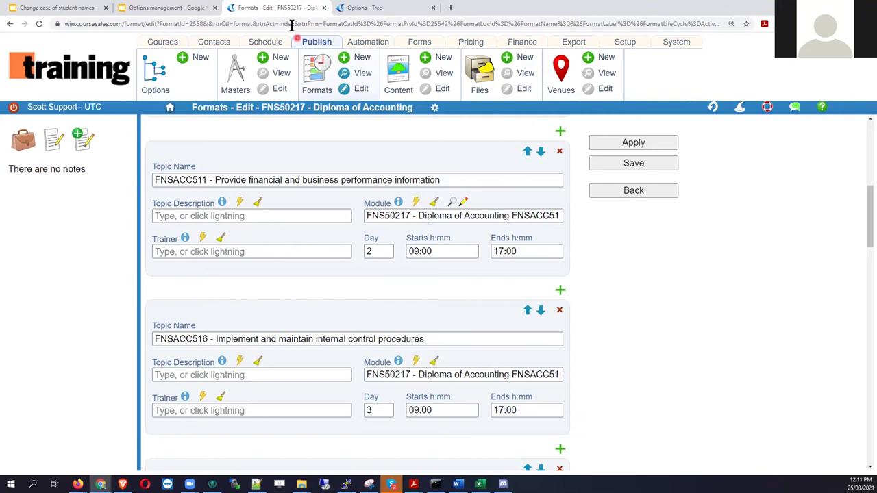
Return to the options and open the Course Categories tree to examine its entries.
{"action": "left_click", "coordinate": [363, 8]}
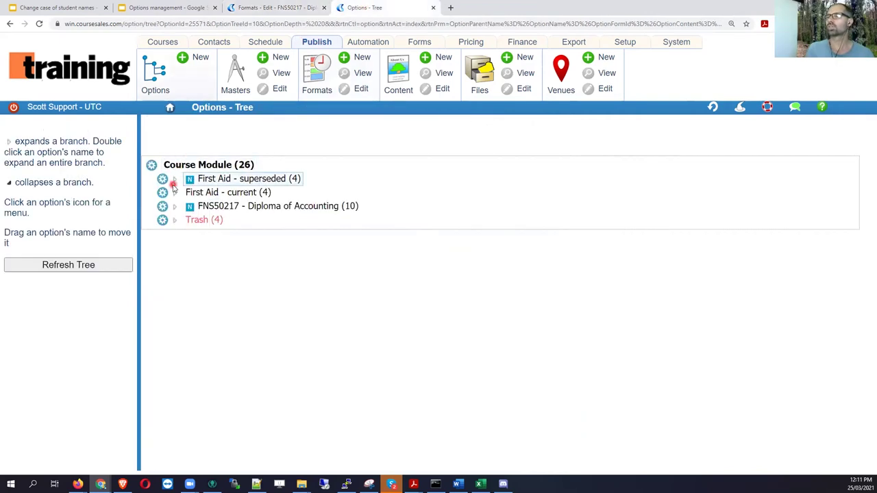
{"action": "left_click", "coordinate": [159, 77]}
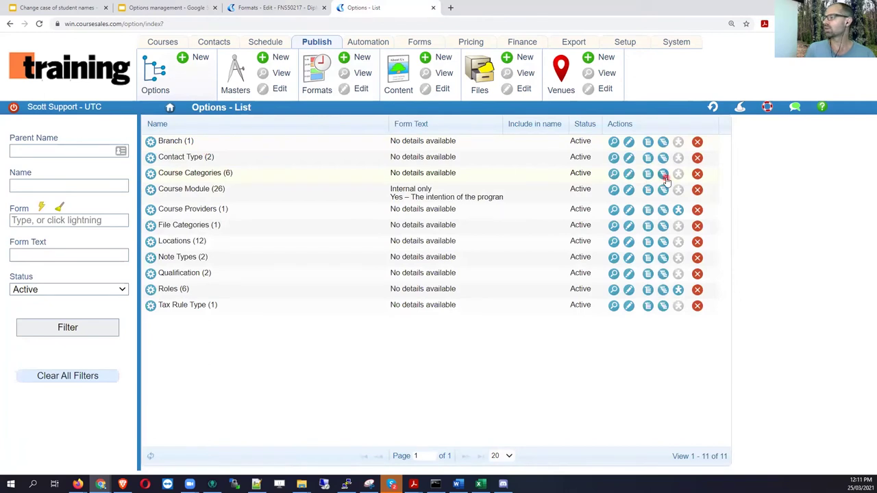
{"action": "left_click", "coordinate": [663, 174]}
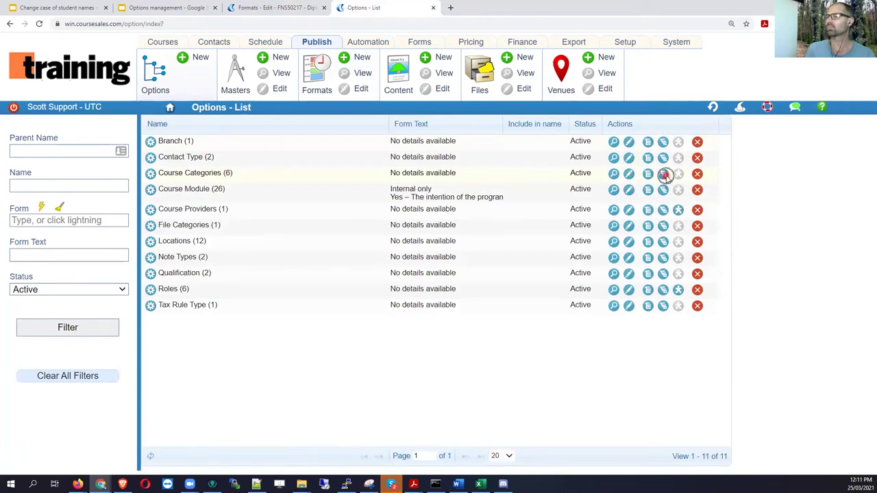
{"action": "left_click", "coordinate": [313, 176]}
{"action": "left_click", "coordinate": [230, 213]}
{"action": "left_click", "coordinate": [226, 178]}
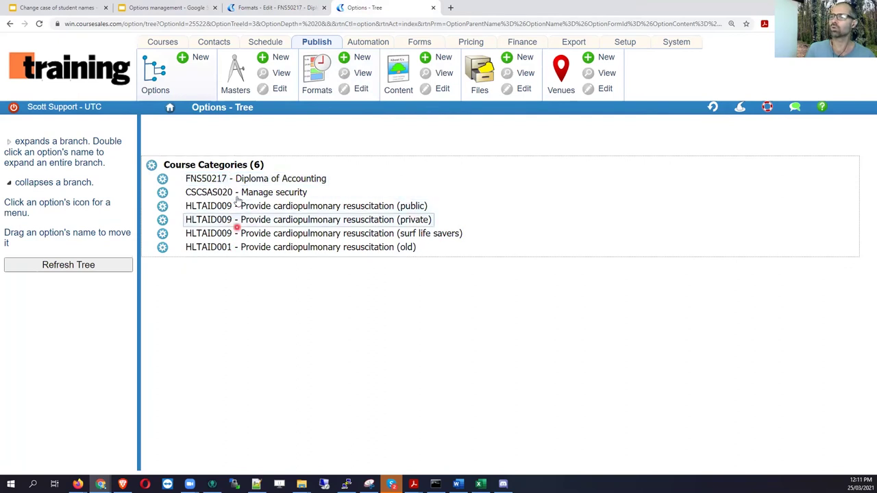
Open the course dates list in the format's browser tab and examine the choices offered by the Course Category filter.
{"action": "left_click", "coordinate": [276, 10]}
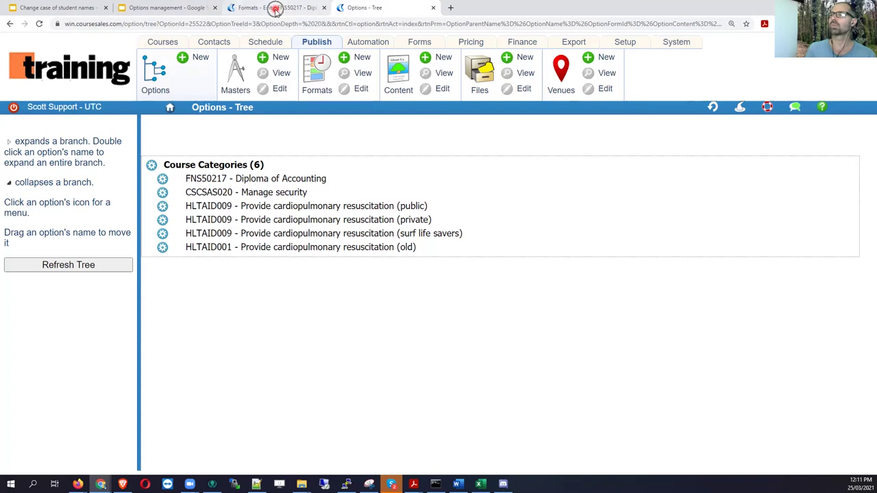
{"action": "left_click", "coordinate": [276, 8]}
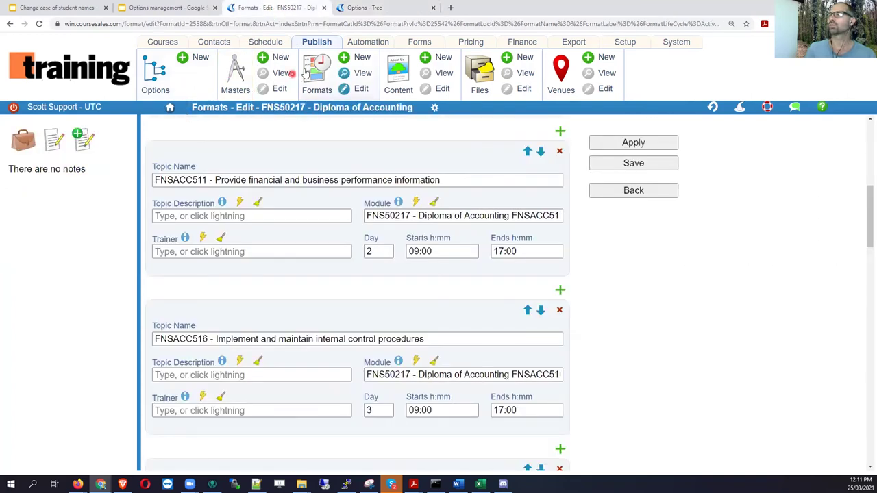
{"action": "left_click", "coordinate": [163, 45]}
{"action": "left_click", "coordinate": [291, 68]}
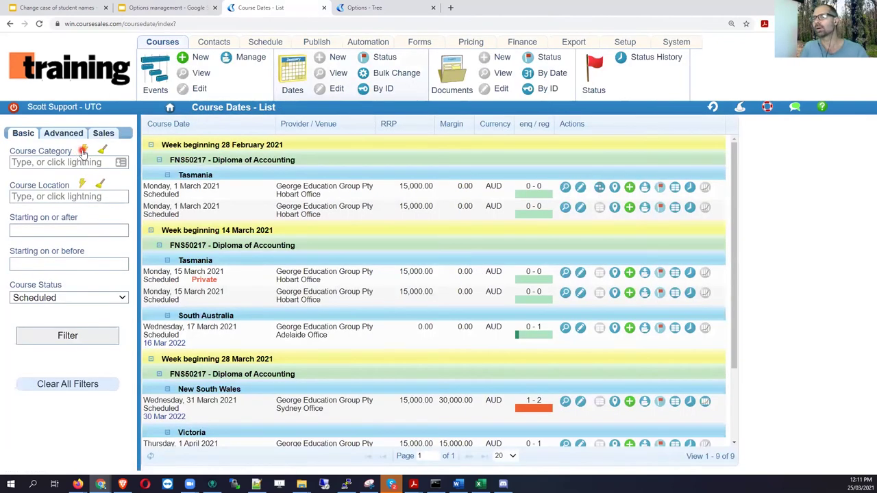
{"action": "left_click", "coordinate": [83, 151]}
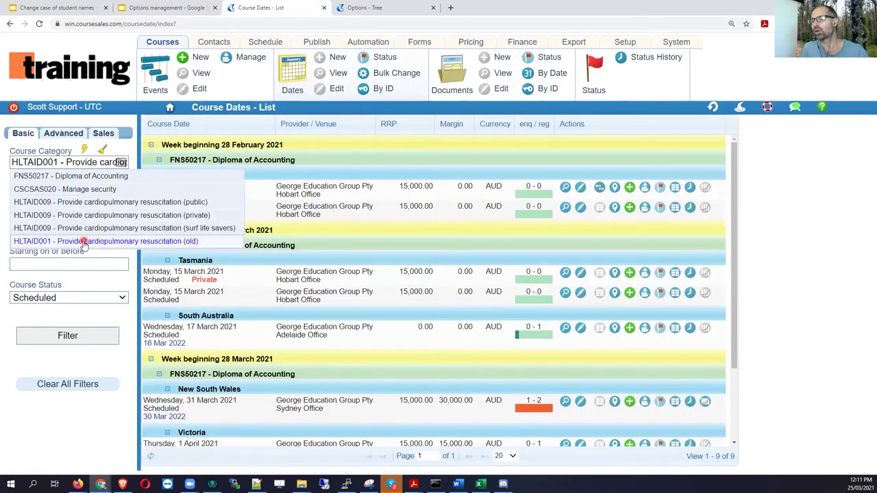
{"action": "left_click", "coordinate": [77, 202]}
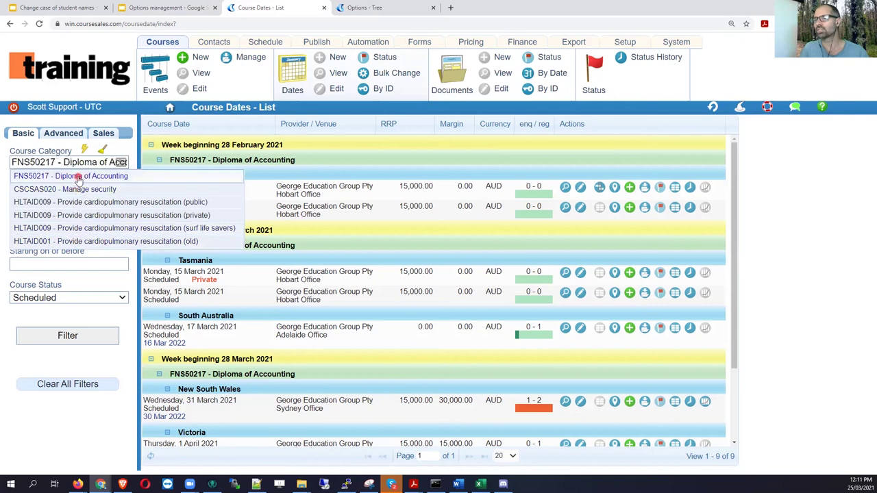
{"action": "left_click", "coordinate": [76, 186]}
{"action": "left_click", "coordinate": [78, 177]}
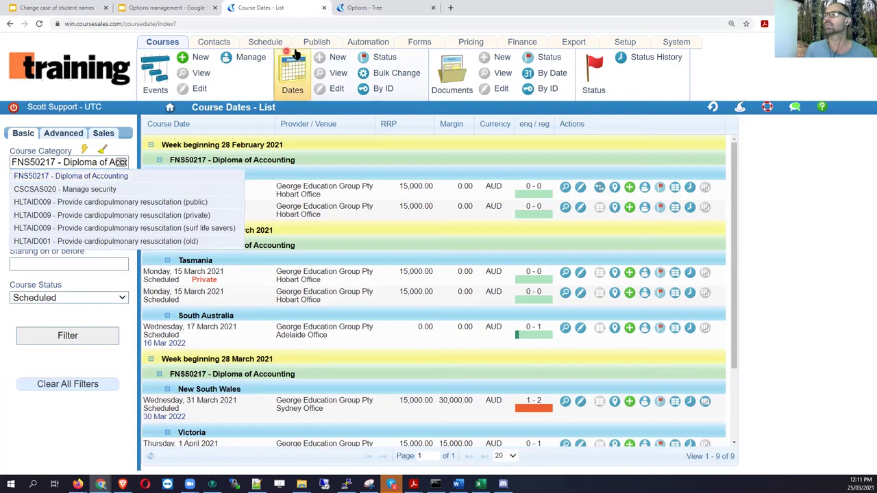
Add an active option named "First aid" directly before HLTAID009 (public) in the Course Categories tree.
{"action": "left_click", "coordinate": [383, 9]}
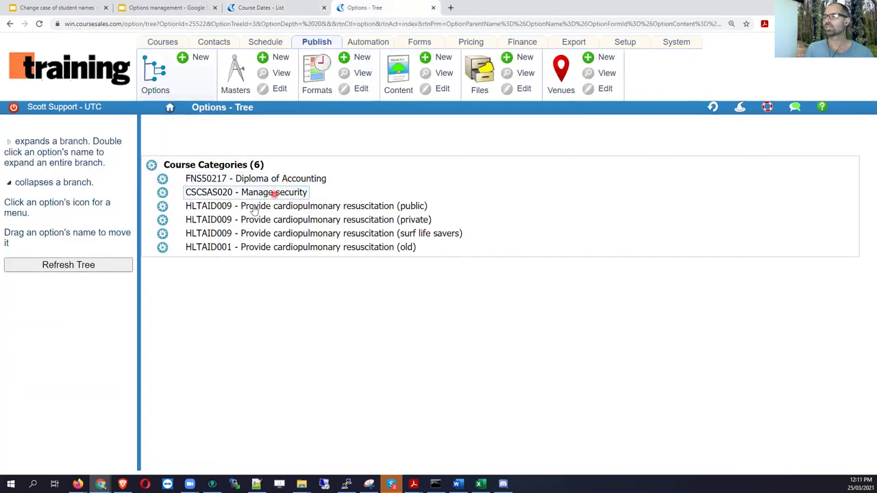
{"action": "left_click", "coordinate": [162, 206]}
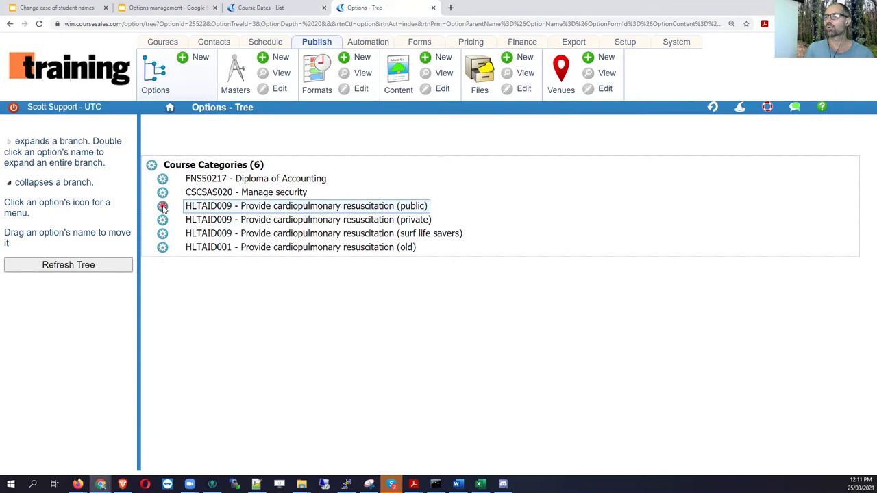
{"action": "left_click", "coordinate": [212, 192]}
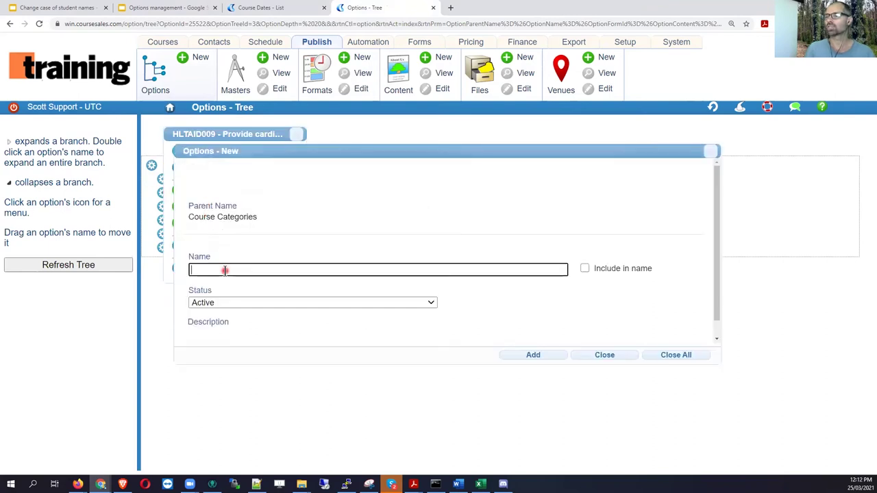
{"action": "type", "text": "First aid"}
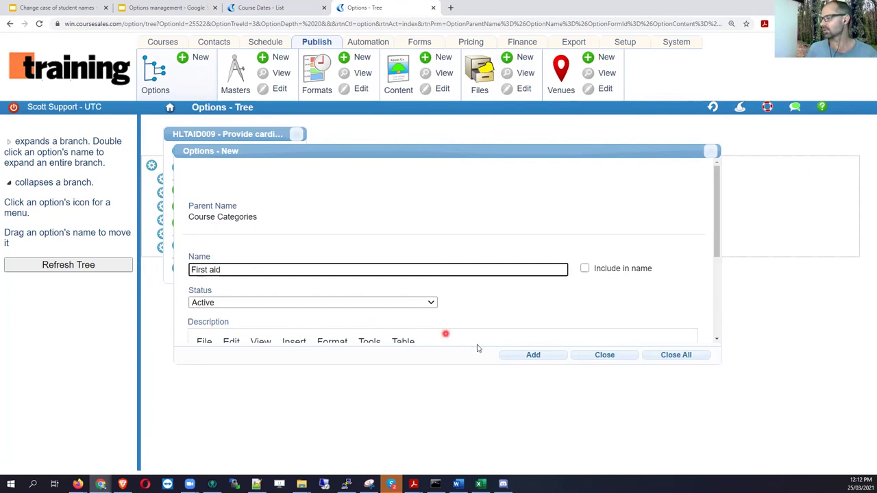
{"action": "left_click", "coordinate": [528, 355]}
Move the three HLTAID009 categories and the HLTAID001 category beneath First aid in the Course Categories tree.
{"action": "left_click", "coordinate": [166, 218]}
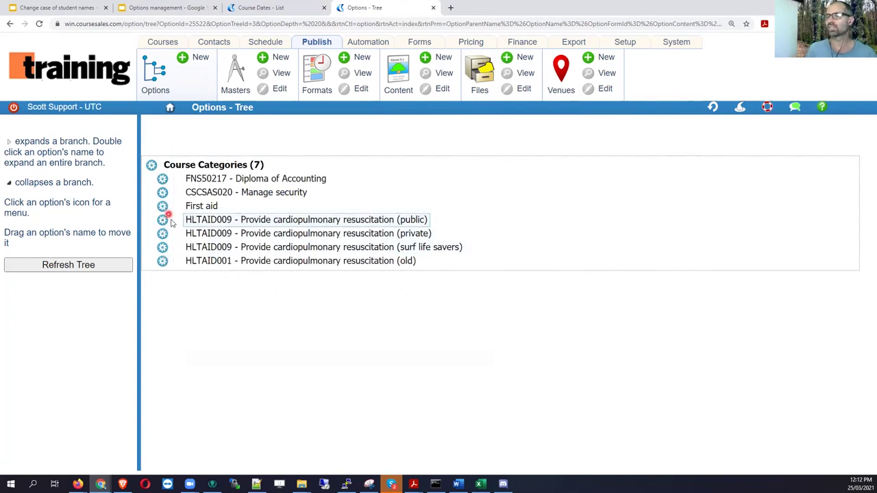
{"action": "left_click_drag", "start_coordinate": [163, 226], "coordinate": [165, 207]}
{"action": "mouse_move", "coordinate": [162, 243]}
{"action": "left_mouse_down"}
{"action": "mouse_move", "coordinate": [172, 221]}
{"action": "mouse_move", "coordinate": [176, 231]}
{"action": "mouse_move", "coordinate": [162, 254]}
{"action": "mouse_move", "coordinate": [179, 239]}
{"action": "mouse_move", "coordinate": [172, 256]}
{"action": "left_mouse_up"}
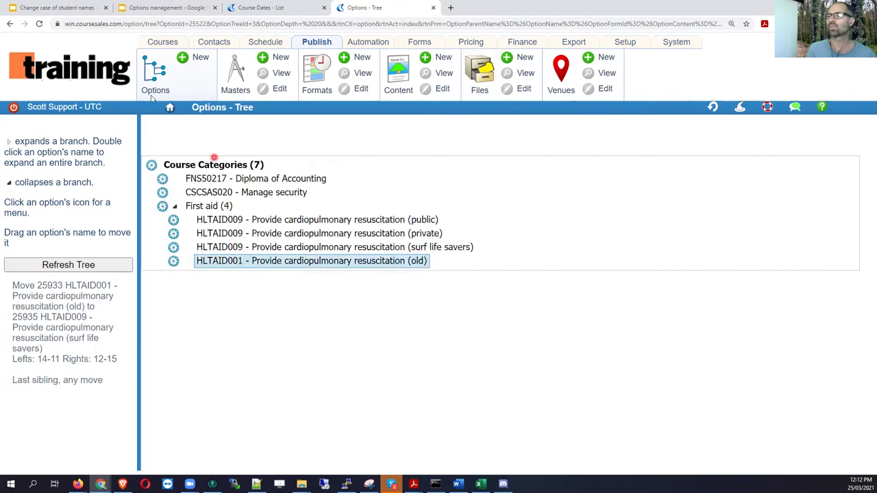
Reload the course dates list and examine how First aid and its subcategories appear in the Course Category filter.
{"action": "left_click", "coordinate": [280, 9]}
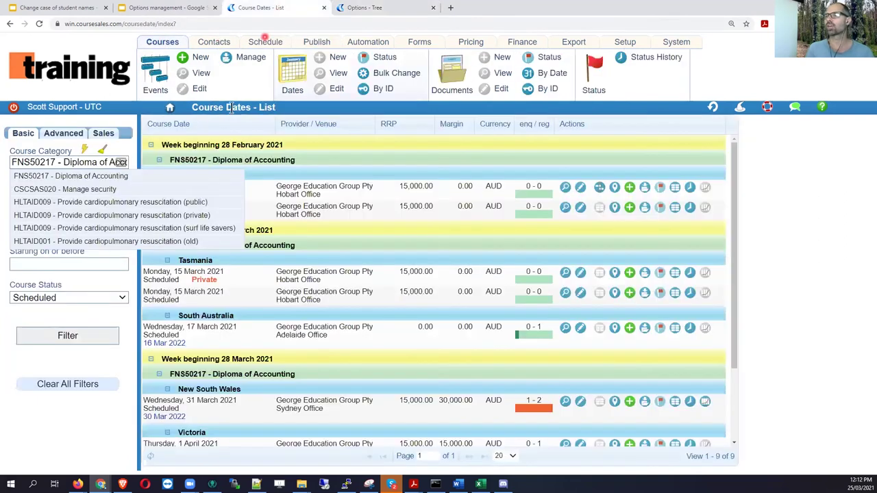
{"action": "left_click", "coordinate": [39, 24]}
{"action": "left_click", "coordinate": [91, 157]}
{"action": "left_click", "coordinate": [84, 149]}
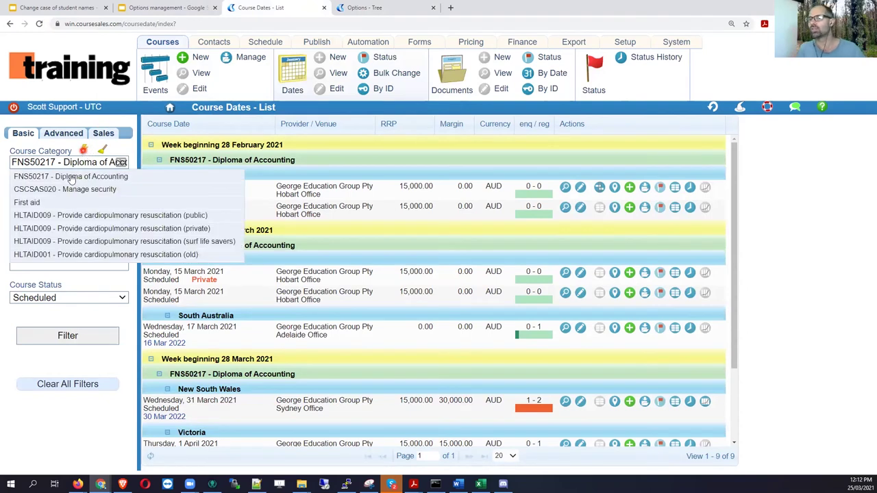
{"action": "left_click", "coordinate": [44, 202]}
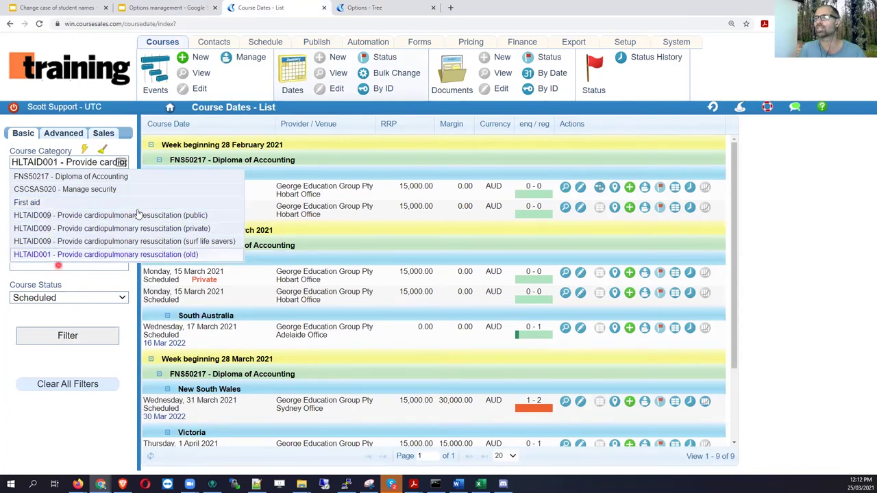
Return to the Course Categories tree, enable Include in name for the First aid option and save it.
{"action": "left_click", "coordinate": [377, 7]}
{"action": "left_click", "coordinate": [163, 207]}
{"action": "left_click", "coordinate": [175, 181]}
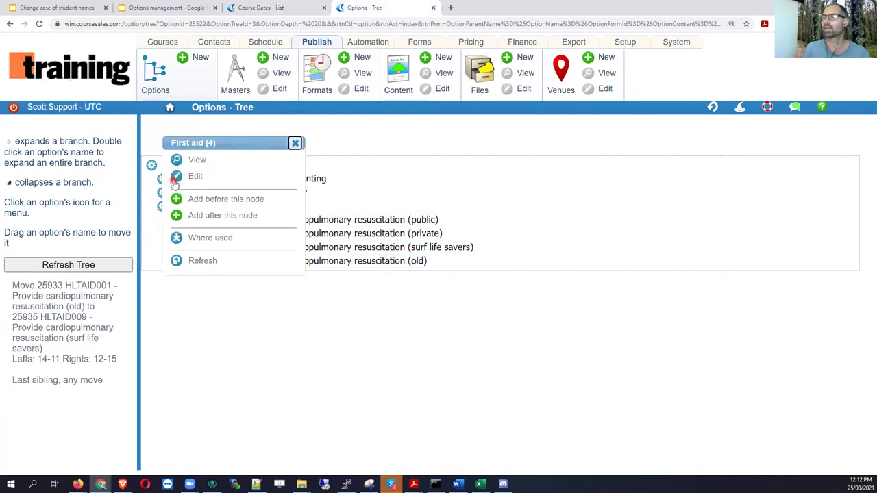
{"action": "left_click", "coordinate": [583, 279]}
{"action": "left_click", "coordinate": [585, 278]}
{"action": "left_click", "coordinate": [542, 366]}
In the course dates list, refresh the Course Category filter choices and examine the names of the HLTAID categories.
{"action": "left_click", "coordinate": [294, 15]}
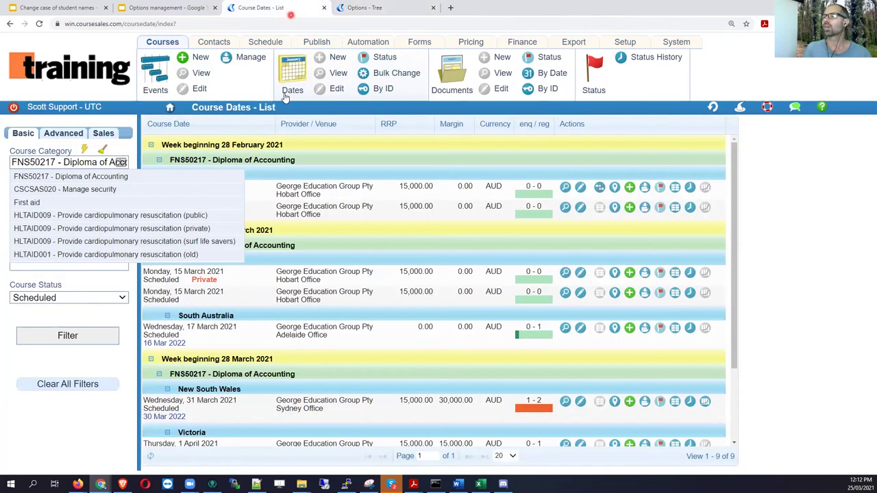
{"action": "left_click", "coordinate": [114, 150]}
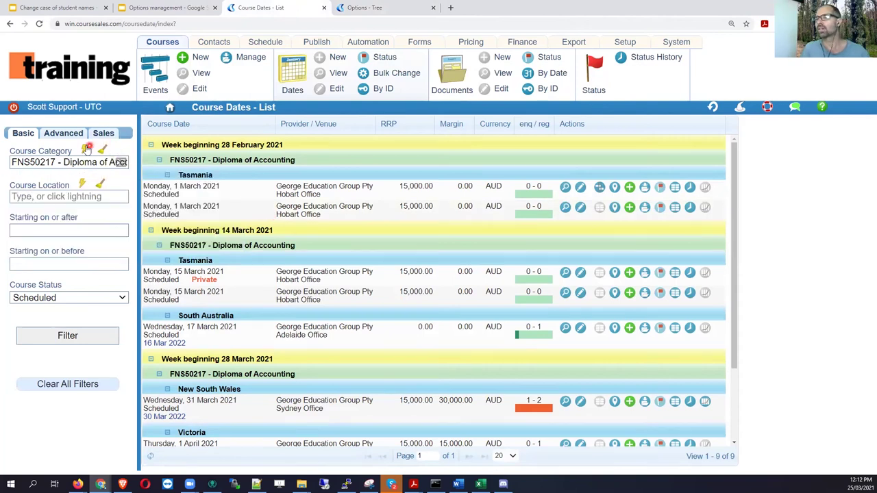
{"action": "left_click", "coordinate": [82, 150]}
{"action": "left_click", "coordinate": [53, 218]}
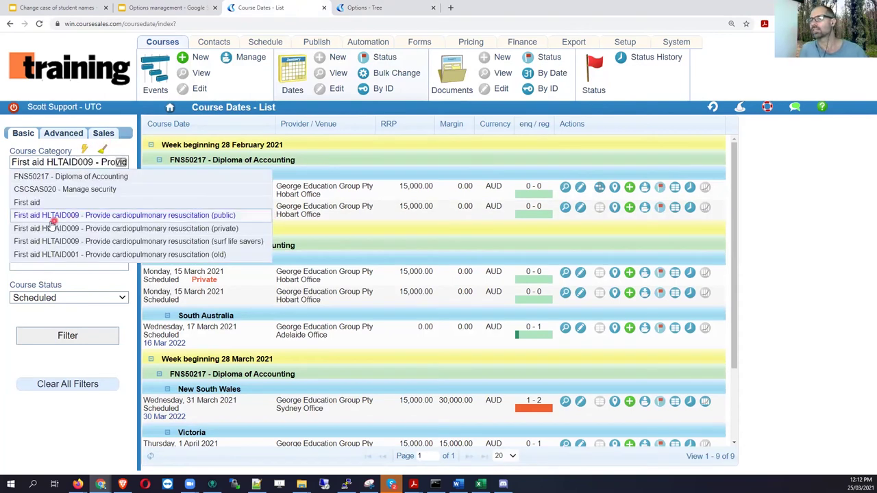
{"action": "left_click", "coordinate": [52, 227]}
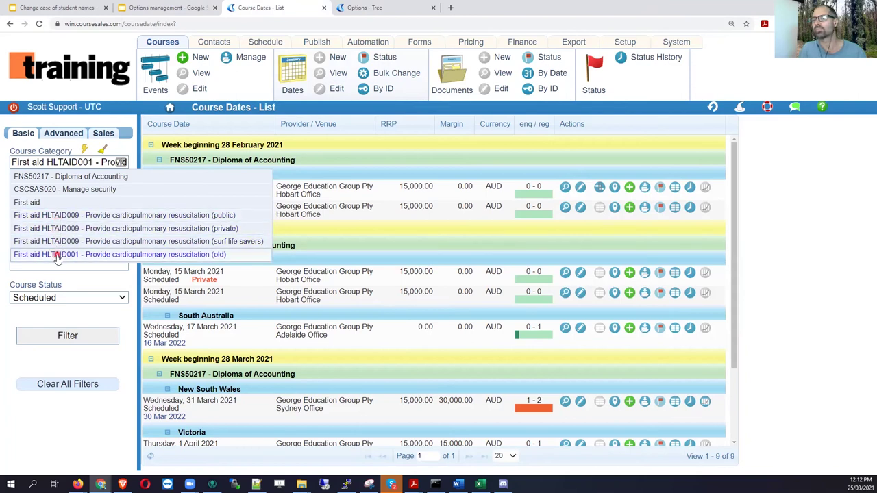
Rename the First aid option to "First aid >" and check the category names offered by the course dates filter.
{"action": "left_click", "coordinate": [363, 8]}
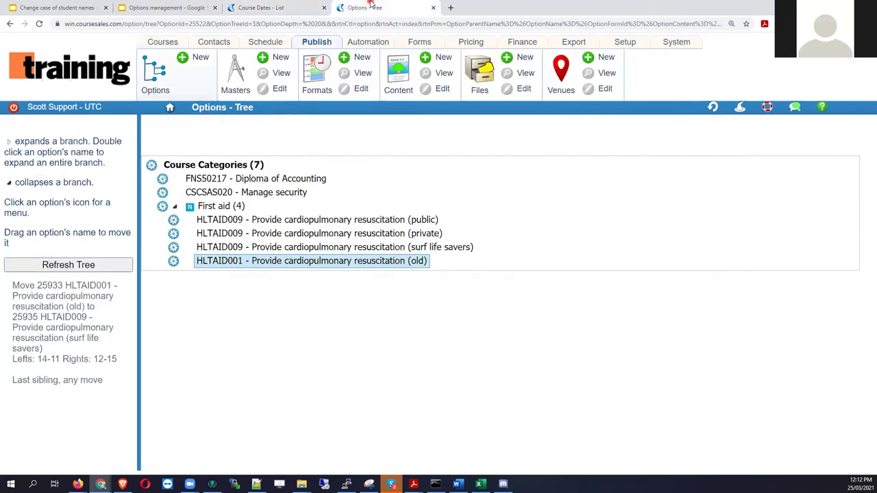
{"action": "left_click", "coordinate": [162, 206]}
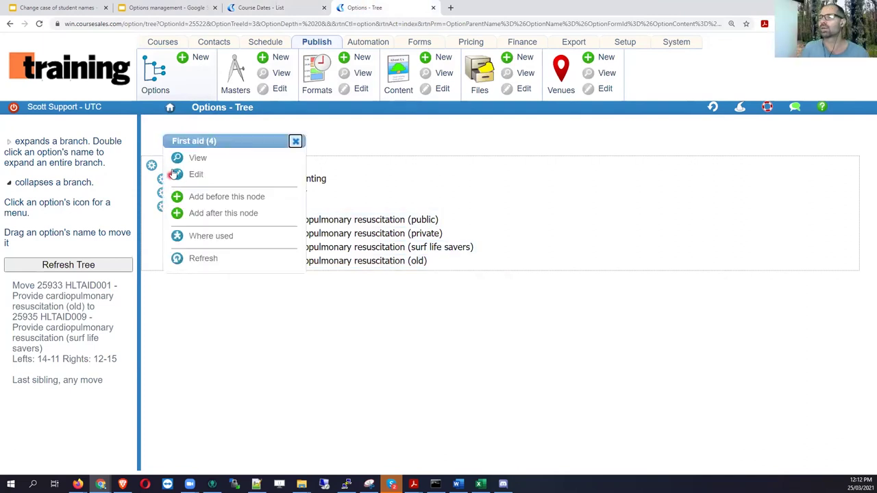
{"action": "left_click", "coordinate": [179, 175]}
{"action": "left_click", "coordinate": [228, 276]}
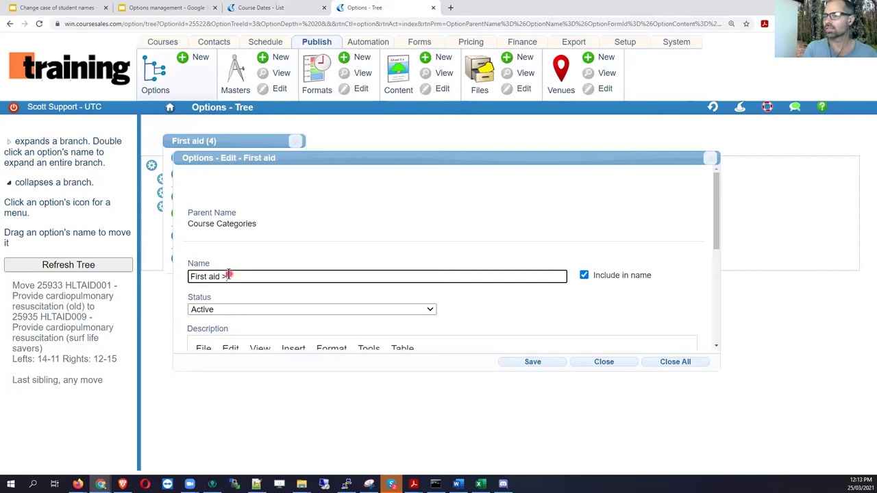
{"action": "type", "text": ">"}
{"action": "left_click", "coordinate": [541, 363]}
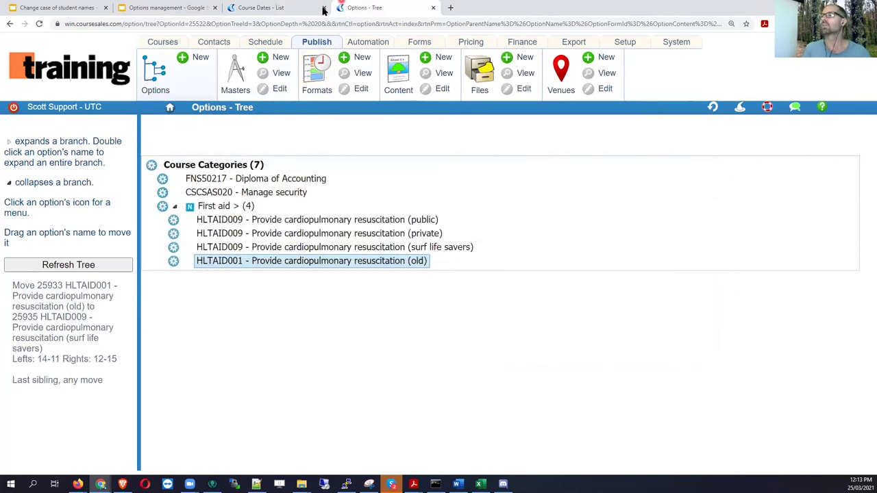
{"action": "left_click", "coordinate": [281, 9]}
{"action": "left_click", "coordinate": [84, 149]}
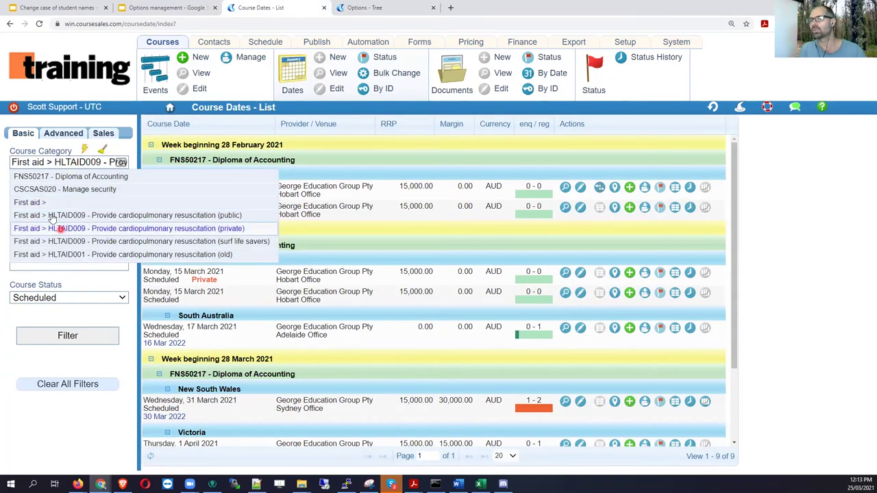
Set the status of the "First aid >" option in the Course Categories tree to Inactive and save it.
{"action": "left_click", "coordinate": [370, 8]}
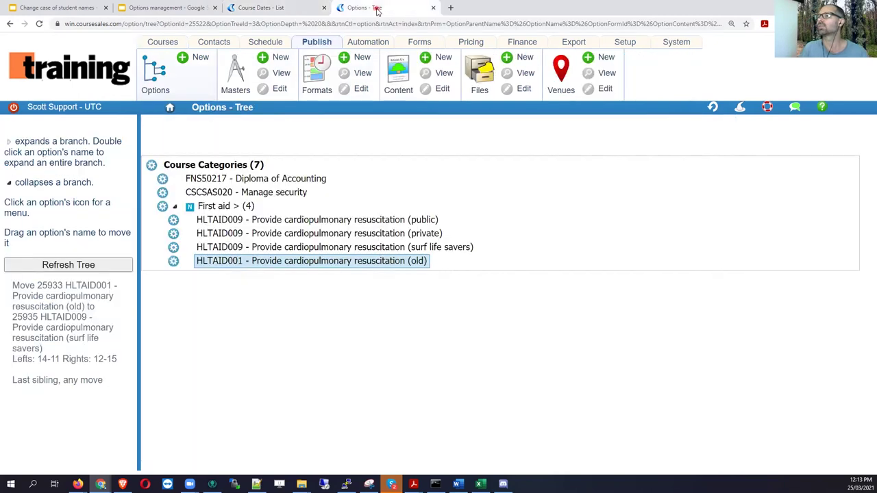
{"action": "left_click", "coordinate": [162, 206]}
{"action": "left_click", "coordinate": [228, 215]}
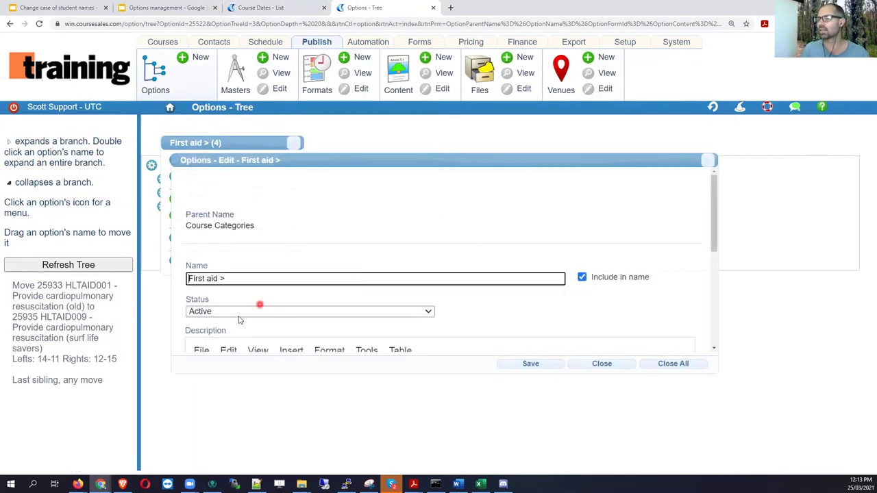
{"action": "left_click", "coordinate": [235, 312]}
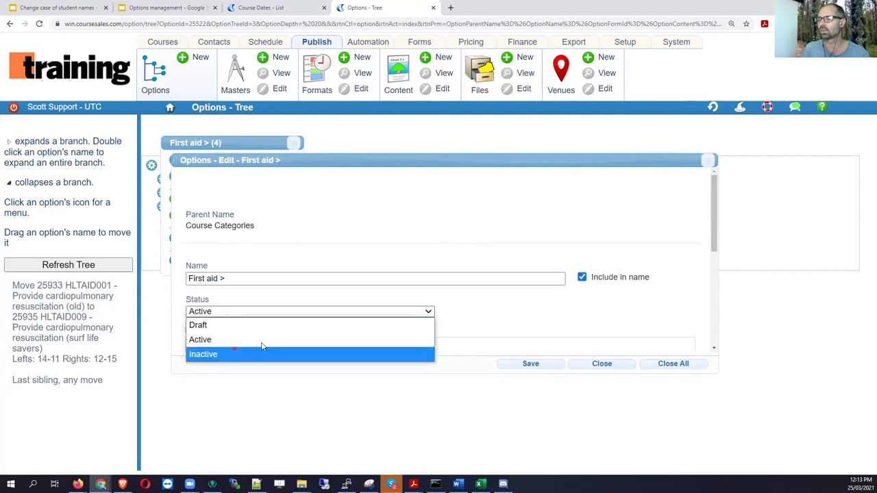
{"action": "left_click", "coordinate": [233, 353]}
{"action": "left_click", "coordinate": [539, 364]}
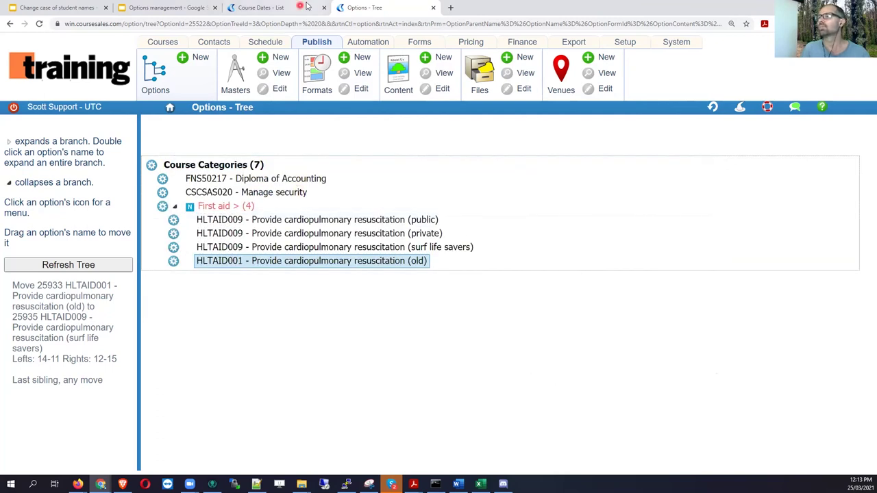
Check in the course dates list whether the Course Category filter still offers the inactive parent category.
{"action": "left_click", "coordinate": [264, 7]}
{"action": "left_click", "coordinate": [125, 148]}
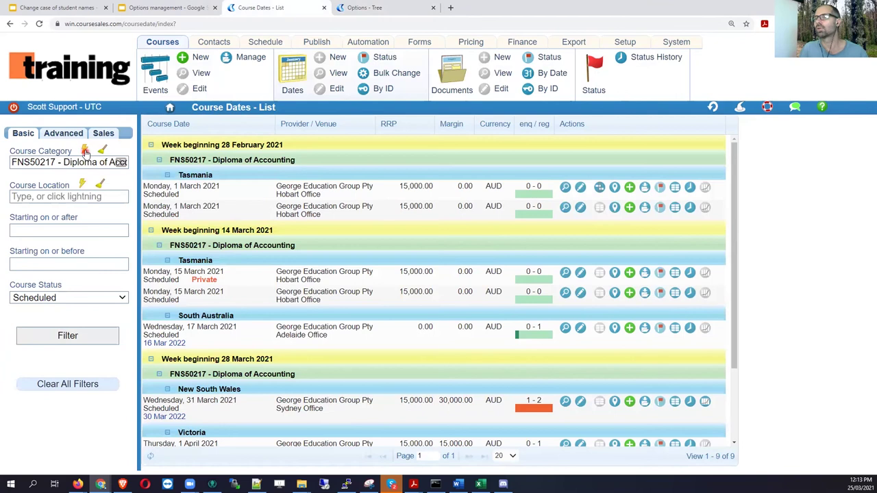
{"action": "left_click", "coordinate": [85, 151]}
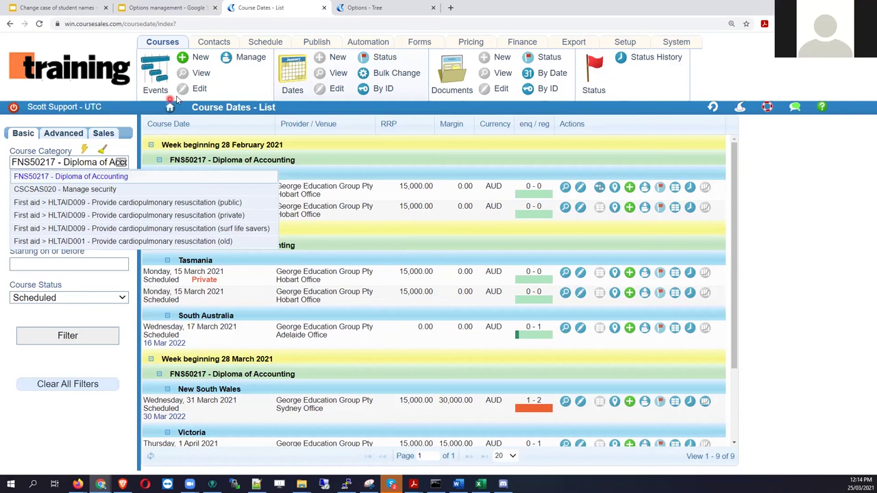
Add a "CPR >" option before HLTAID009 (public) under "First aid >" and move the four HLTAID categories beneath it.
{"action": "left_click", "coordinate": [387, 9]}
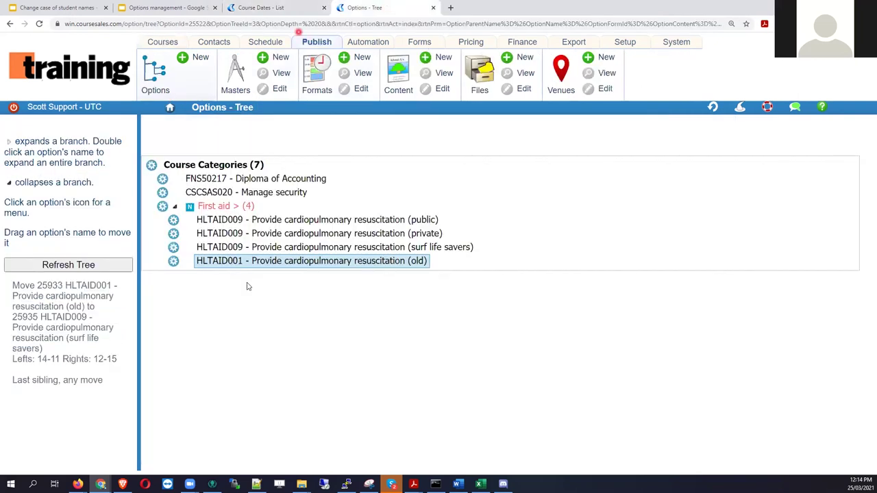
{"action": "left_click", "coordinate": [174, 219]}
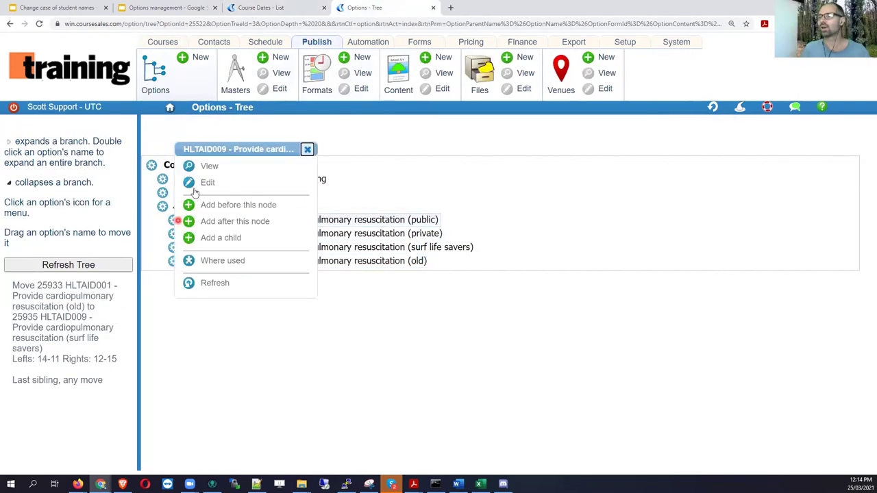
{"action": "left_click", "coordinate": [217, 206]}
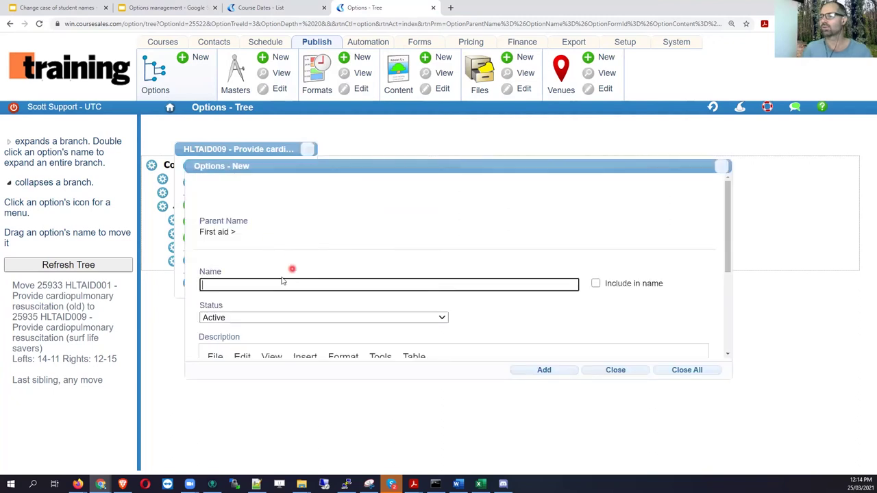
{"action": "left_click", "coordinate": [278, 284]}
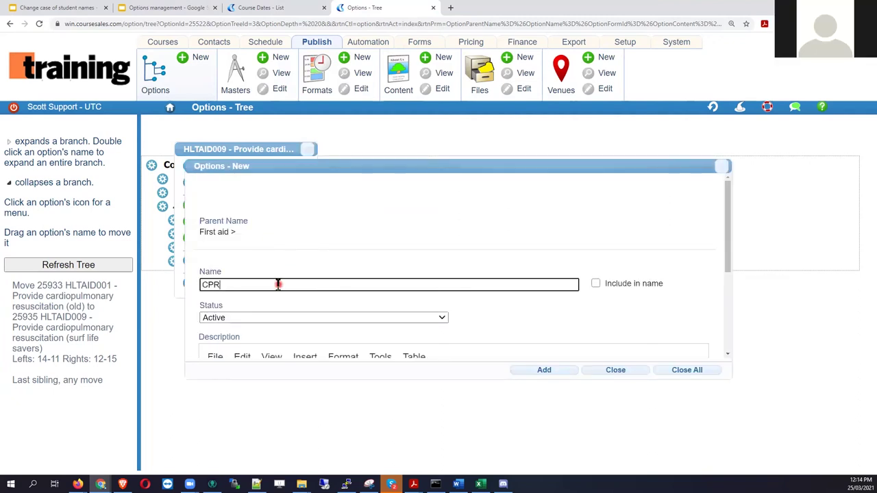
{"action": "type", "text": "CPR -"}
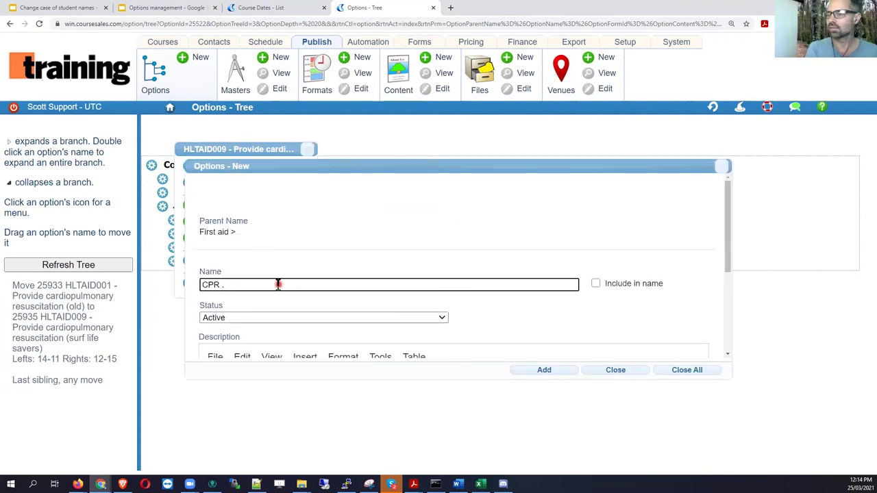
{"action": "key", "text": "BackSpace"}
{"action": "type", "text": ">"}
{"action": "left_click", "coordinate": [544, 370]}
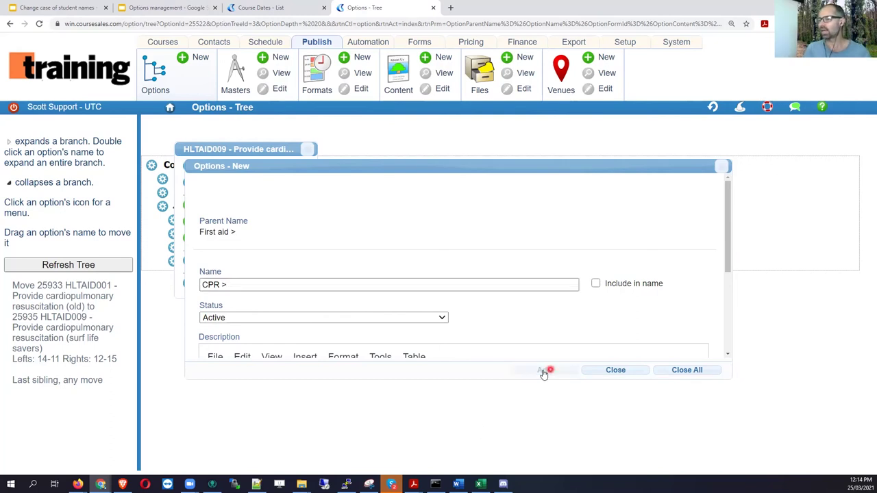
{"action": "left_click_drag", "start_coordinate": [195, 235], "coordinate": [186, 265]}
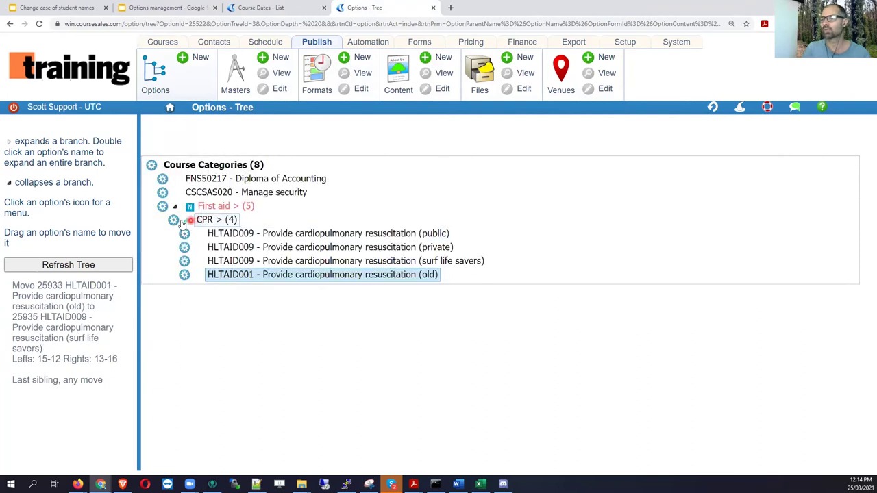
Enable Include in name for the "CPR >" option and save it.
{"action": "left_click", "coordinate": [174, 221]}
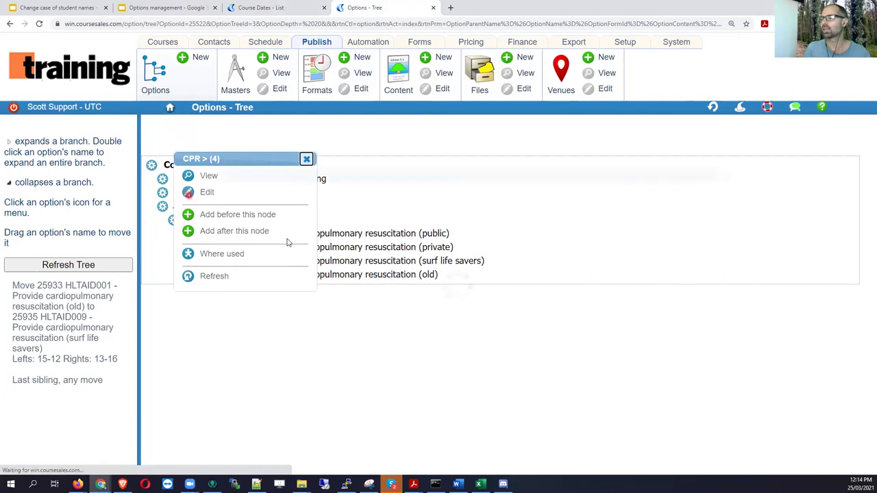
{"action": "left_click", "coordinate": [189, 193]}
{"action": "left_click", "coordinate": [595, 293]}
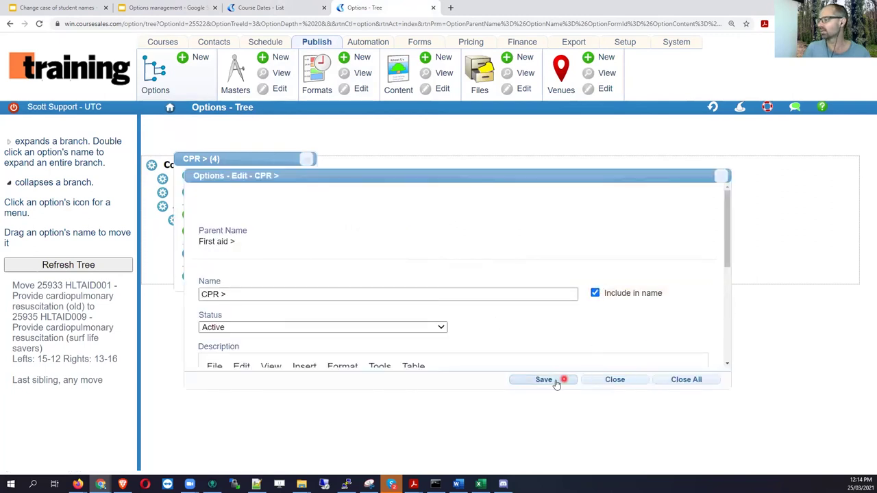
{"action": "left_click", "coordinate": [550, 381]}
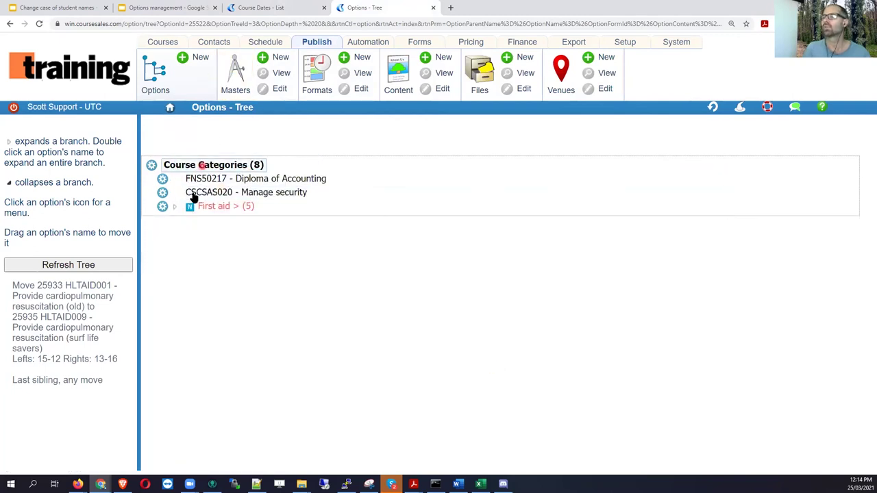
Set the status of the "CPR >" option under "First aid >" to Inactive and save it.
{"action": "left_click", "coordinate": [173, 207]}
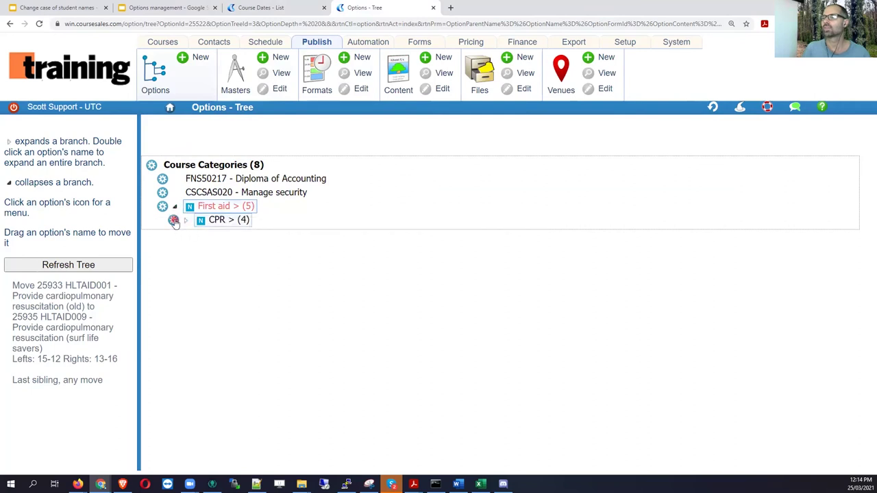
{"action": "left_click", "coordinate": [172, 220]}
{"action": "left_click", "coordinate": [187, 194]}
{"action": "left_click", "coordinate": [283, 326]}
{"action": "left_click", "coordinate": [289, 367]}
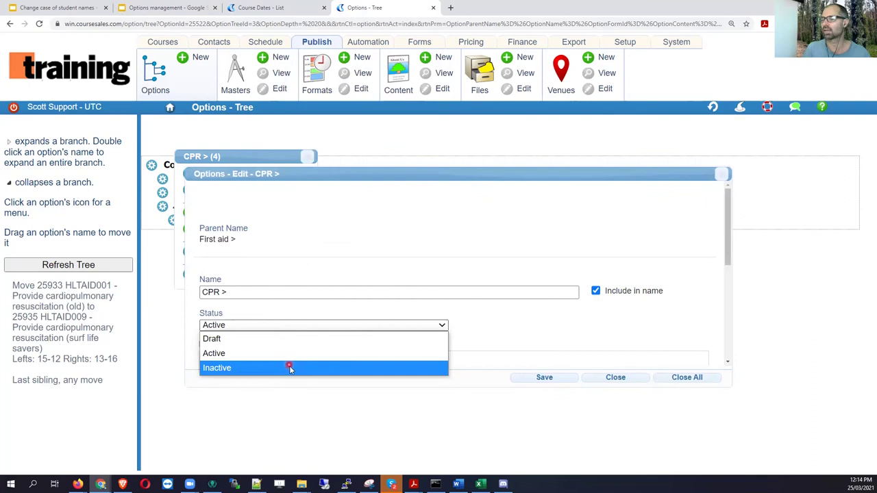
{"action": "left_click", "coordinate": [561, 379]}
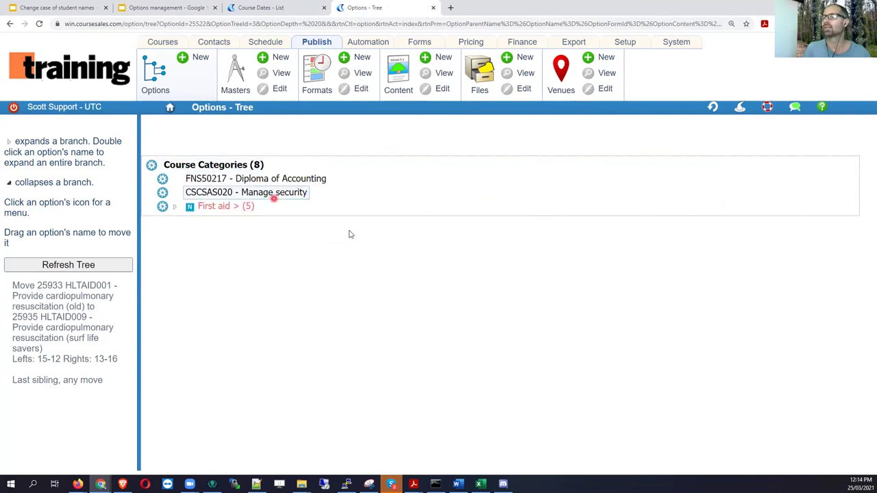
Check in the course dates list how the Course Category filter names the HLTAID categories under the inactive parents.
{"action": "left_click", "coordinate": [266, 8]}
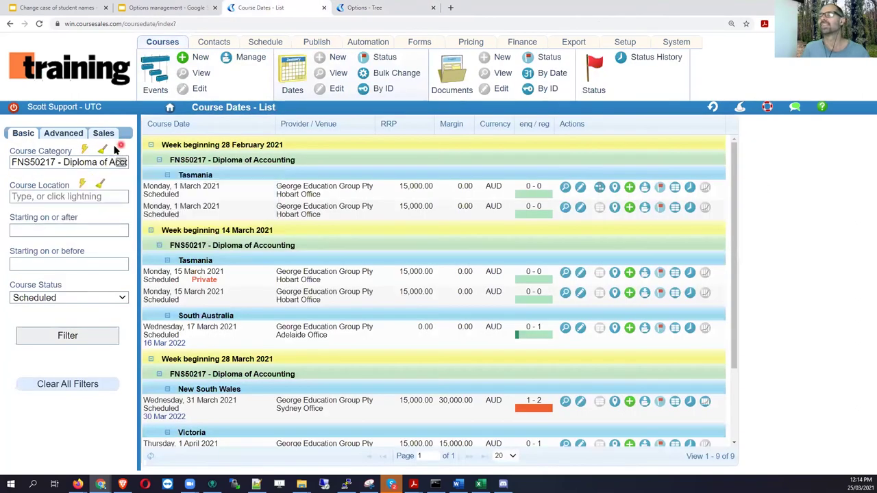
{"action": "left_click", "coordinate": [83, 151]}
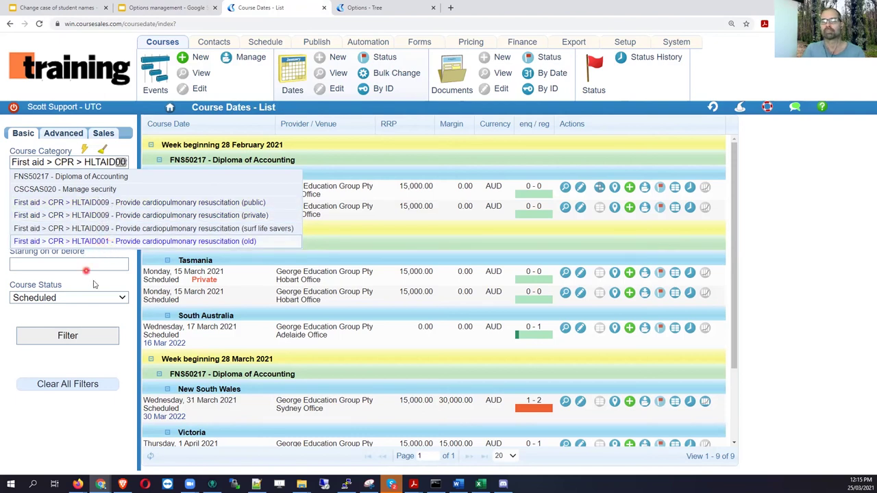
{"action": "left_click", "coordinate": [130, 321]}
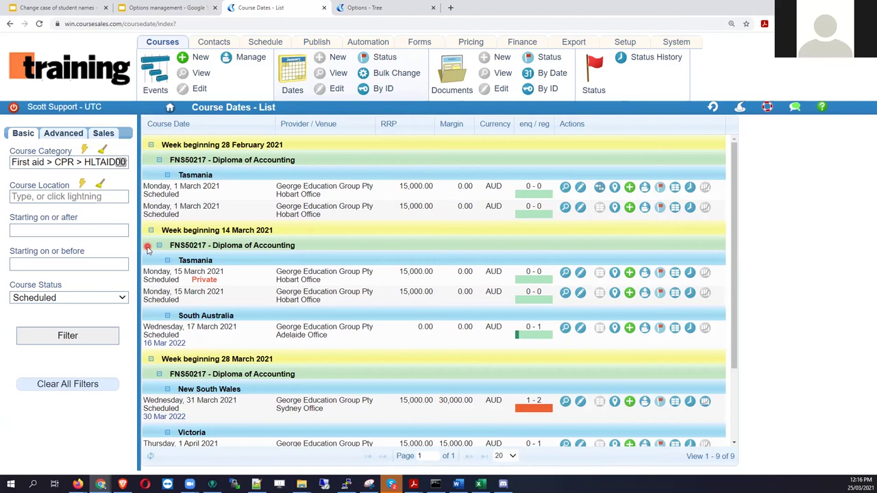
Examine the category heading that groups the Diploma of Accounting entries in the Course Masters list.
{"action": "left_click", "coordinate": [324, 44]}
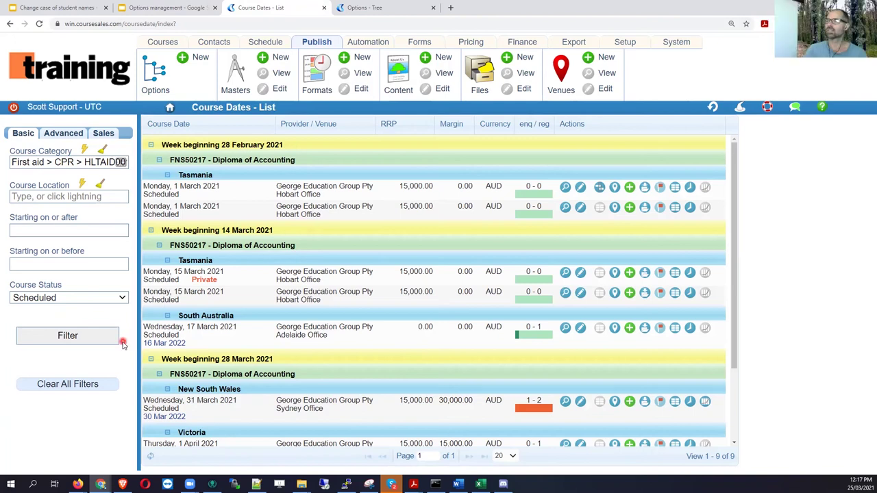
{"action": "left_click", "coordinate": [244, 81]}
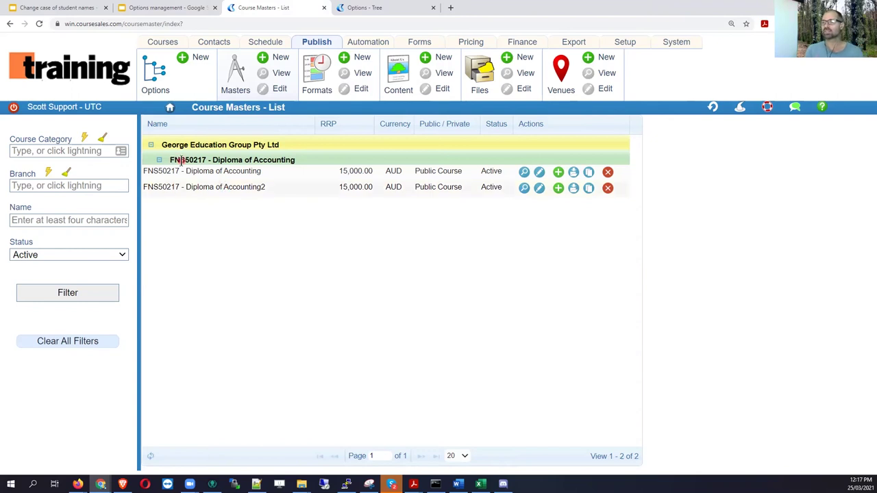
{"action": "left_click_drag", "start_coordinate": [167, 162], "coordinate": [297, 160]}
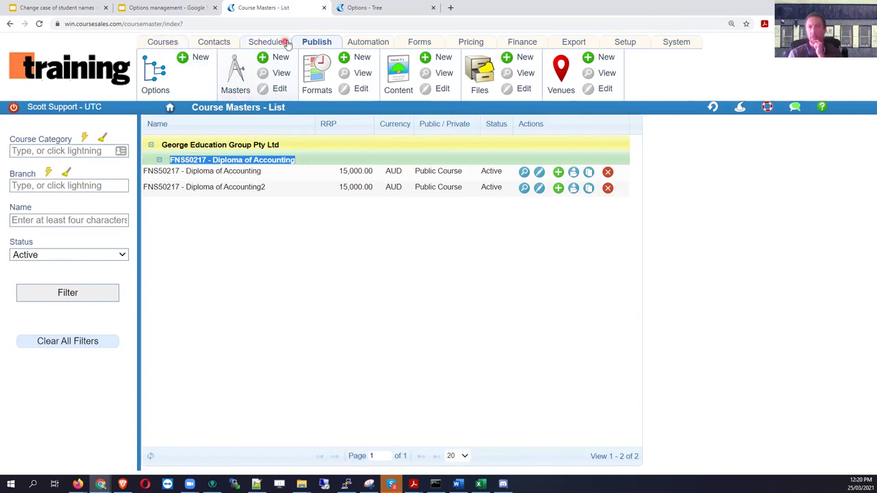
Add a "Before course" option after General in the File Categories option tree.
{"action": "left_click", "coordinate": [157, 75]}
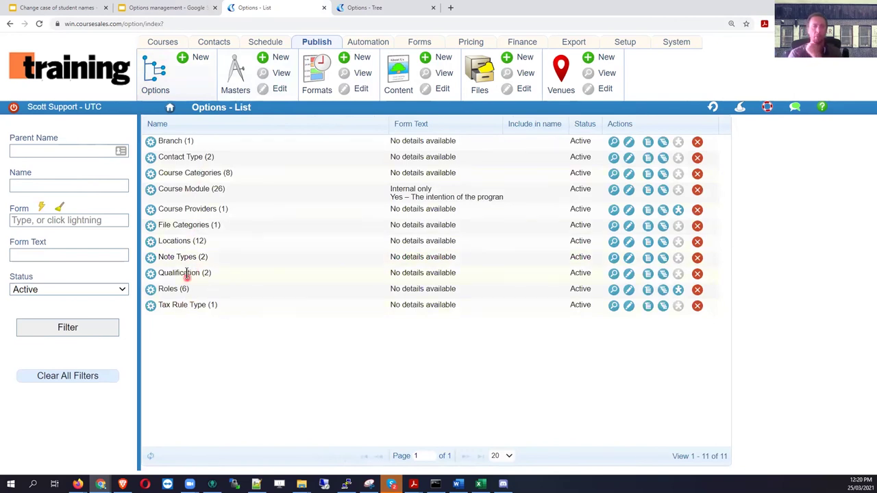
{"action": "left_click", "coordinate": [663, 226]}
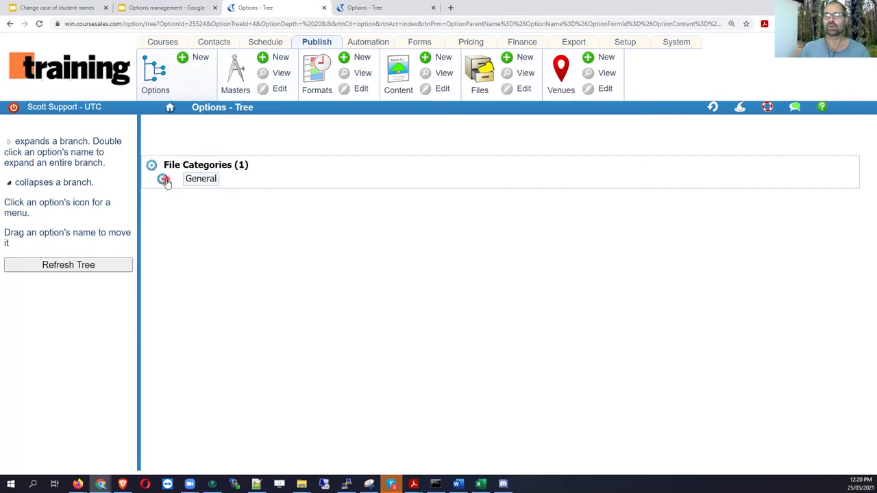
{"action": "left_click", "coordinate": [164, 179]}
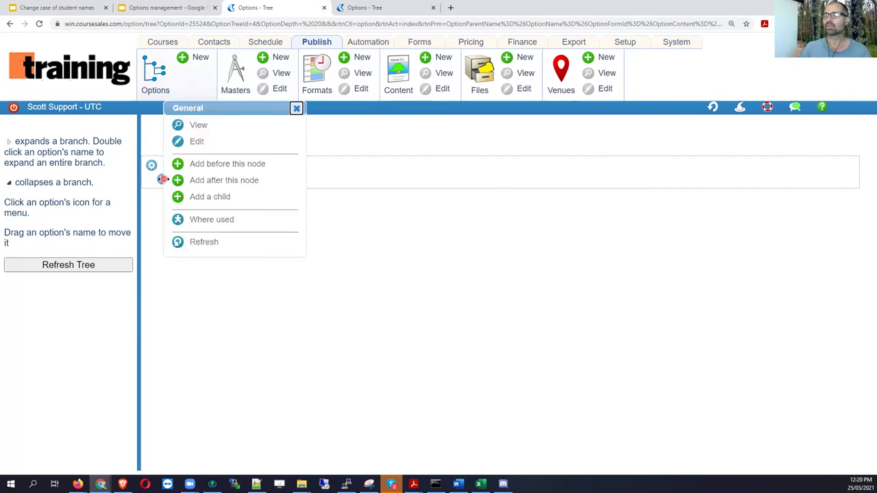
{"action": "left_click", "coordinate": [225, 180]}
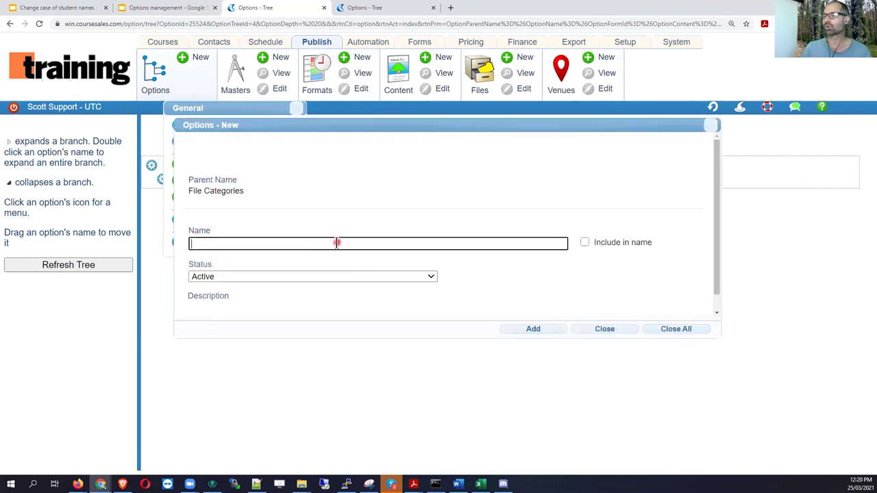
{"action": "type", "text": "B"}
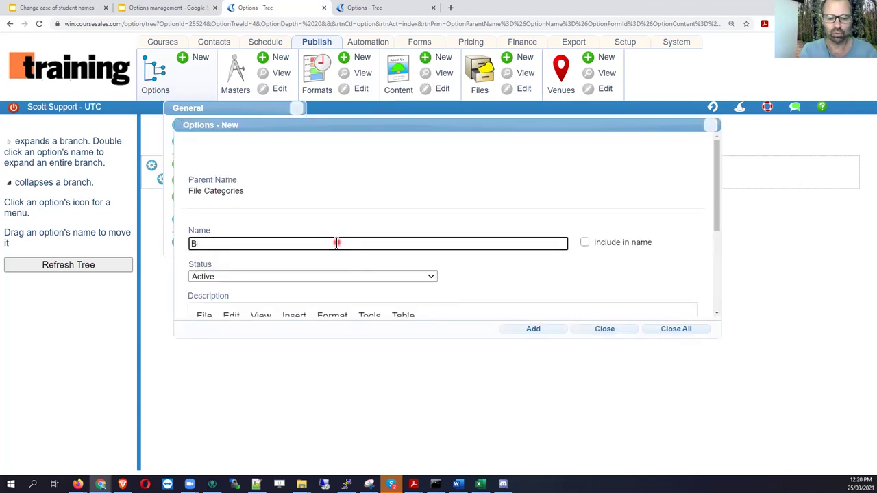
{"action": "type", "text": "efore course"}
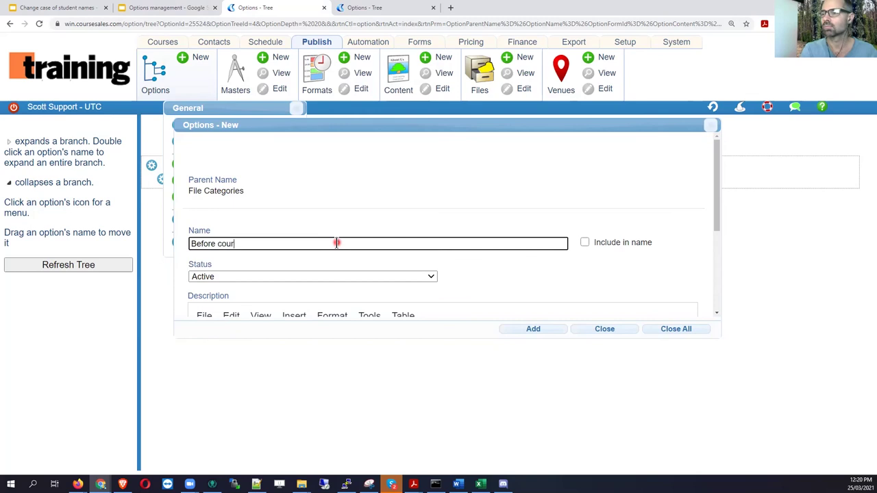
{"action": "left_click", "coordinate": [531, 330]}
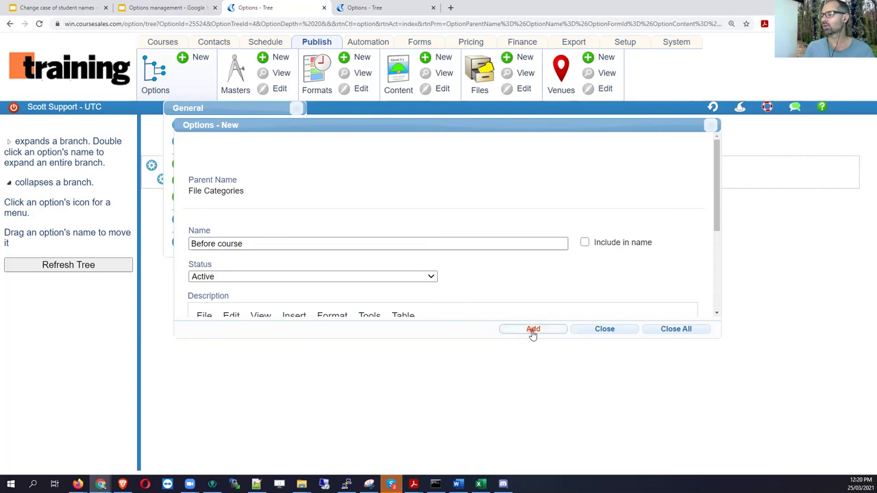
Add an "After course" option following "Before course" in the File Categories tree.
{"action": "left_click", "coordinate": [162, 194]}
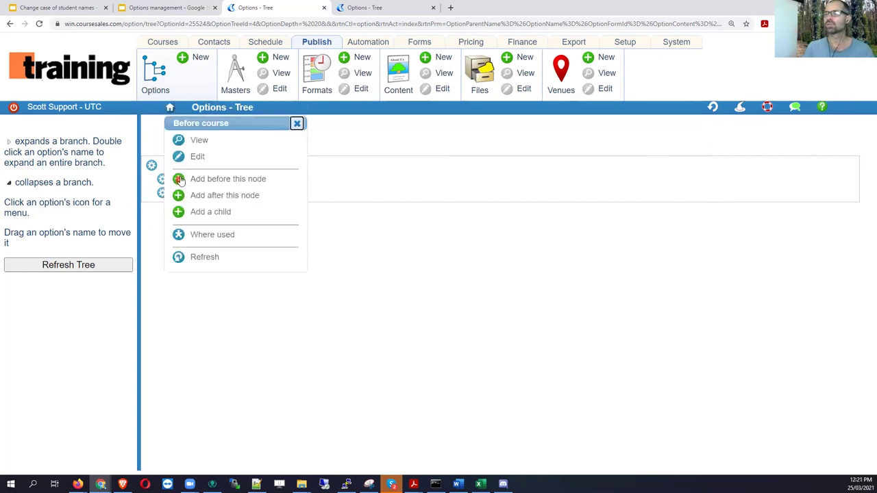
{"action": "left_click", "coordinate": [184, 158]}
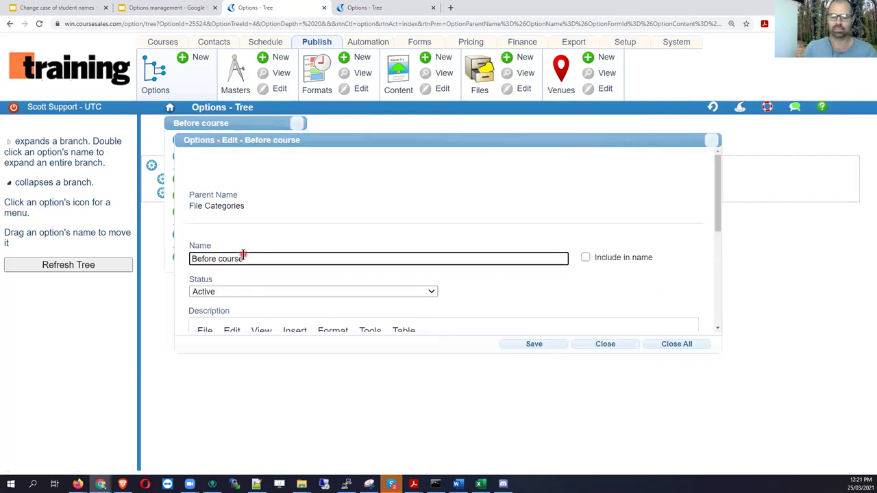
{"action": "left_click", "coordinate": [622, 349]}
{"action": "left_click", "coordinate": [602, 344]}
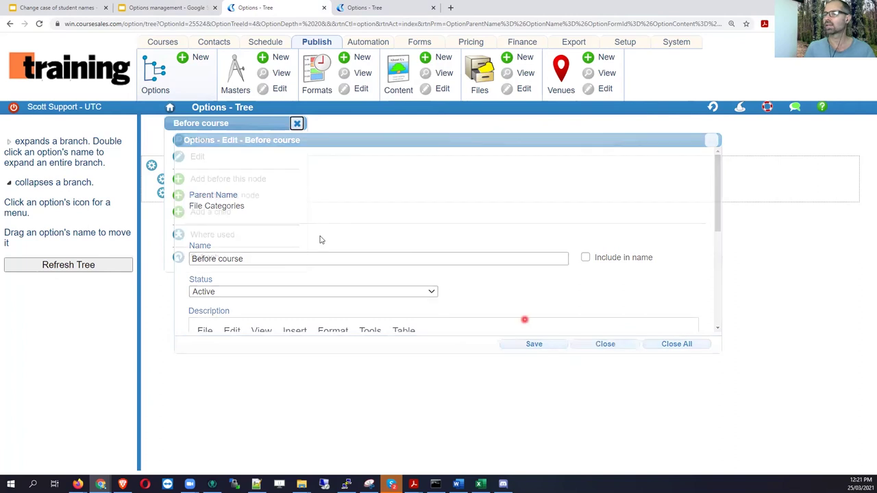
{"action": "left_click", "coordinate": [214, 197]}
{"action": "left_click", "coordinate": [338, 259]}
{"action": "type", "text": "After course"}
{"action": "left_click", "coordinate": [534, 346]}
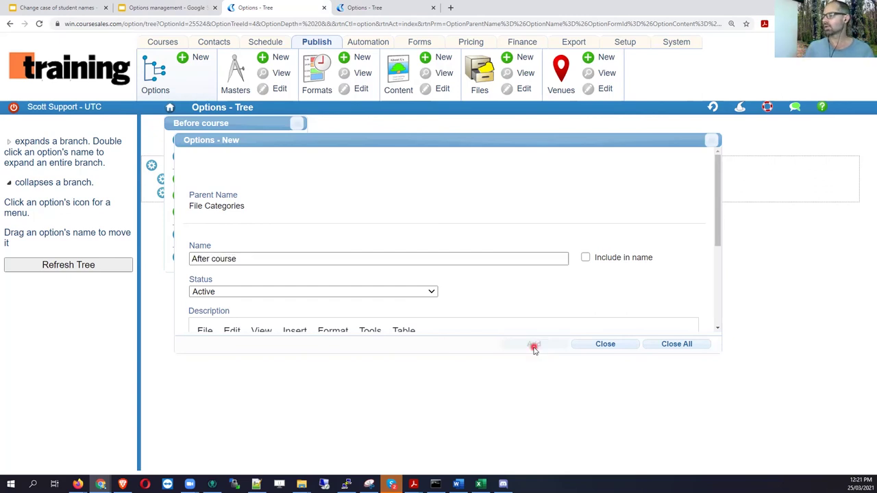
Add a "Trainer" option following "After course" in the File Categories tree.
{"action": "left_click", "coordinate": [162, 206]}
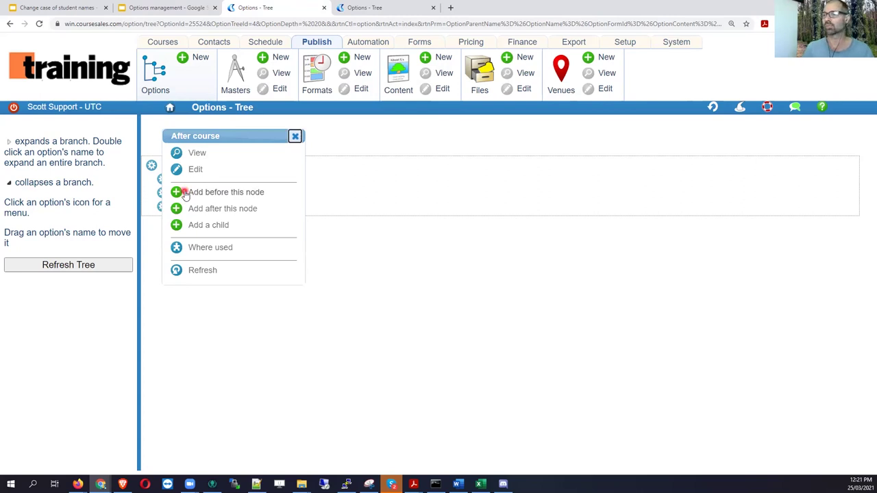
{"action": "left_click", "coordinate": [181, 210]}
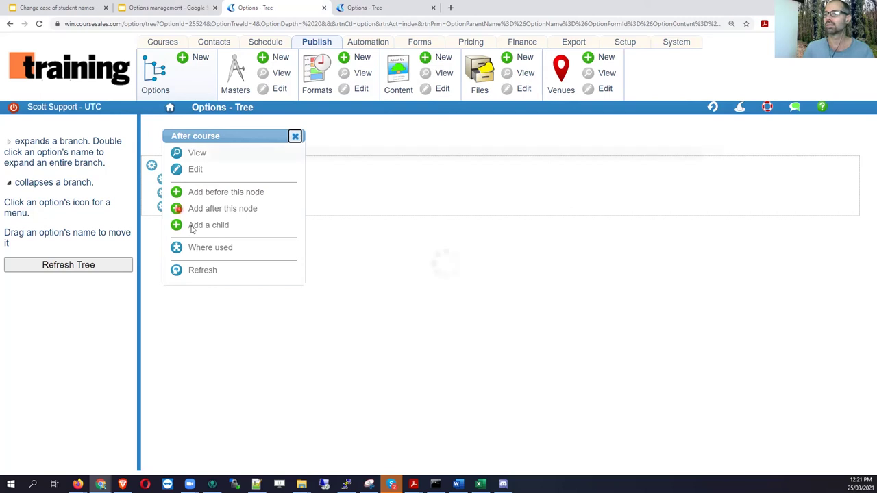
{"action": "left_click", "coordinate": [290, 272]}
{"action": "type", "text": "Trainer"}
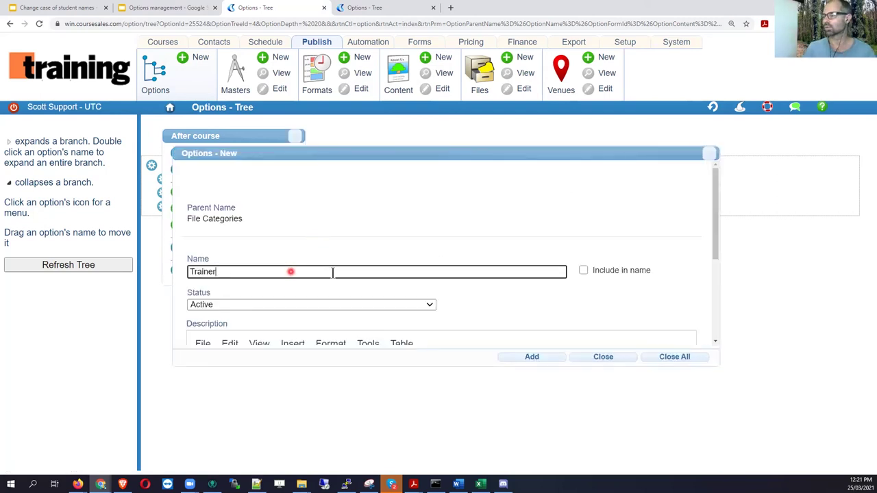
{"action": "left_click", "coordinate": [531, 357]}
{"action": "left_click", "coordinate": [313, 248]}
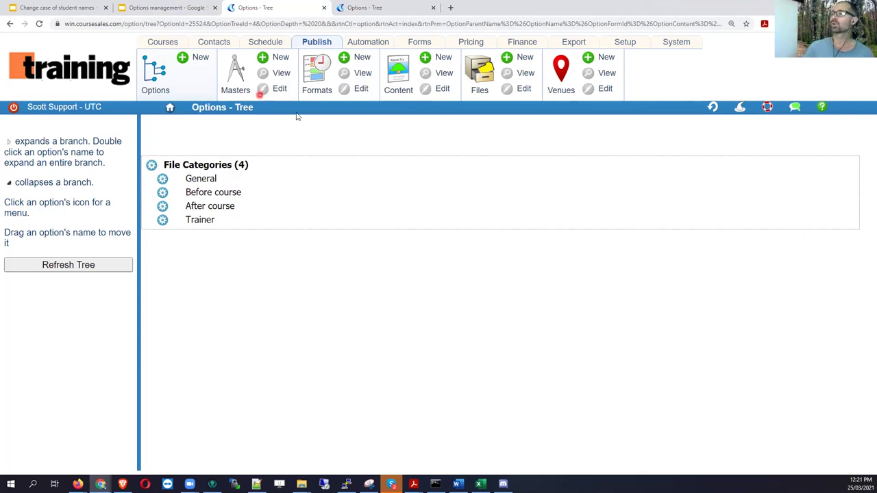
Examine how the Files list groups the Header and Footer files by file category.
{"action": "left_click", "coordinate": [235, 79]}
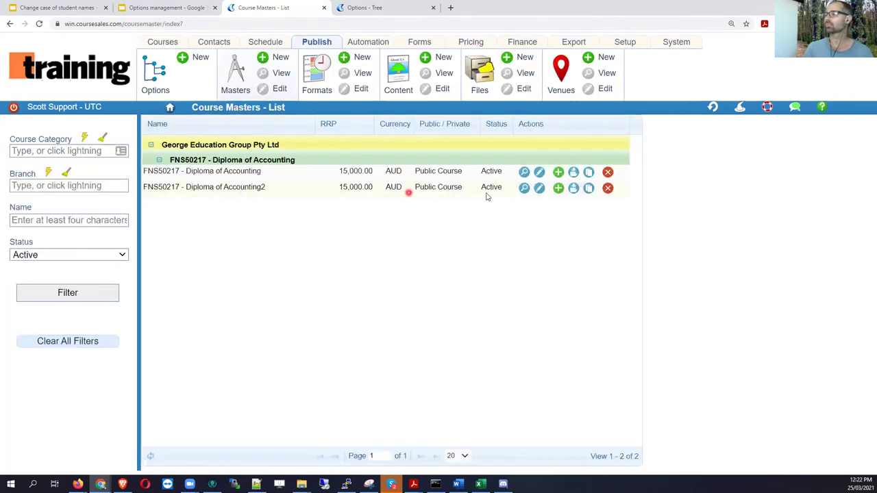
{"action": "left_click", "coordinate": [480, 89]}
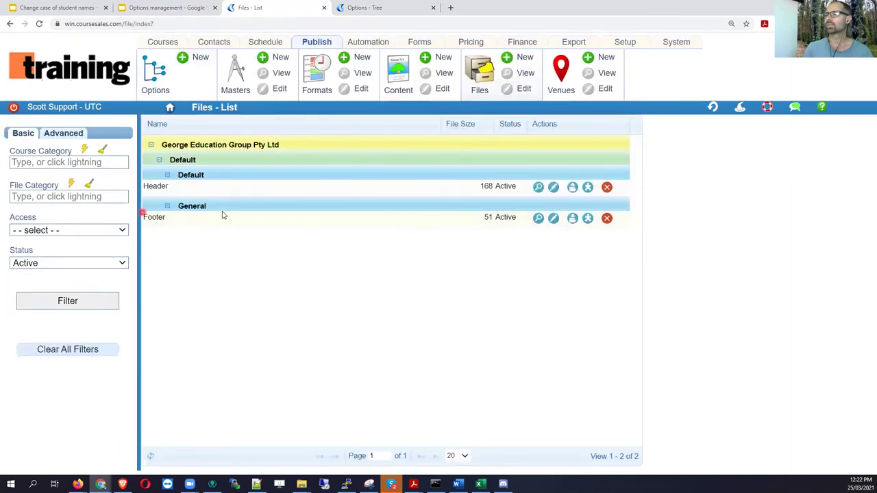
{"action": "left_click", "coordinate": [522, 58]}
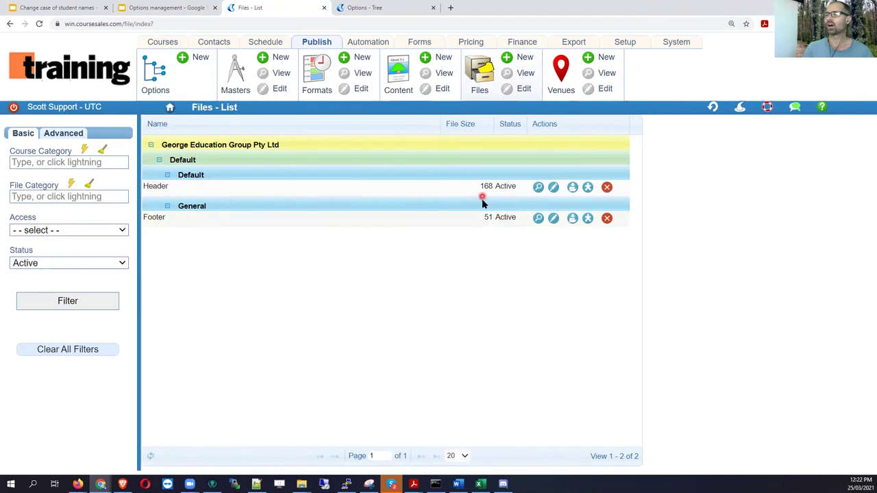
{"action": "left_click", "coordinate": [553, 188]}
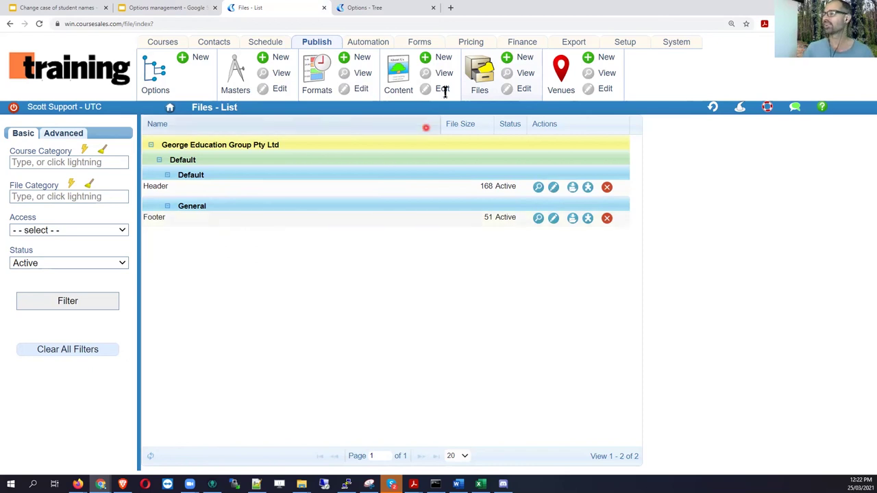
Link the Header file to the "FNS50217 - Diploma of Accounting" course master and apply the change.
{"action": "left_click", "coordinate": [236, 82]}
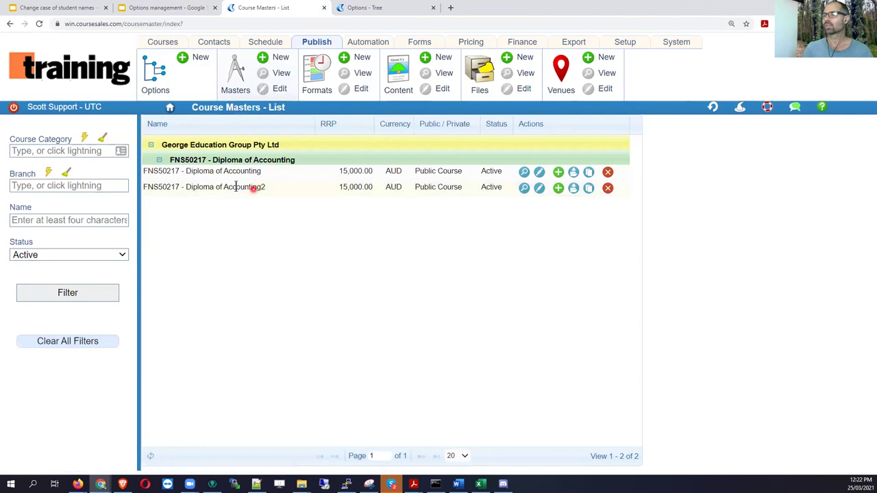
{"action": "left_click", "coordinate": [540, 174]}
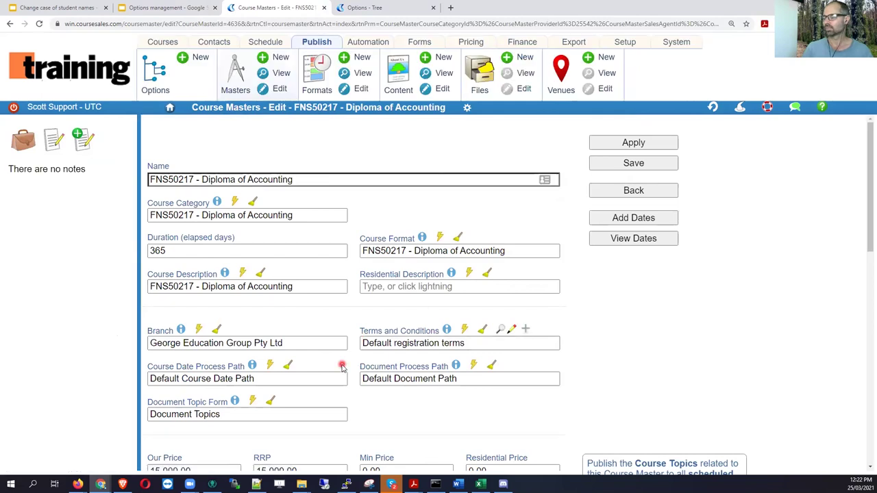
{"action": "scroll", "coordinate": [343, 366], "scroll_direction": "down", "scroll_amount": 8}
{"action": "left_click", "coordinate": [198, 225]}
{"action": "scroll", "coordinate": [507, 228], "scroll_direction": "down", "scroll_amount": 3}
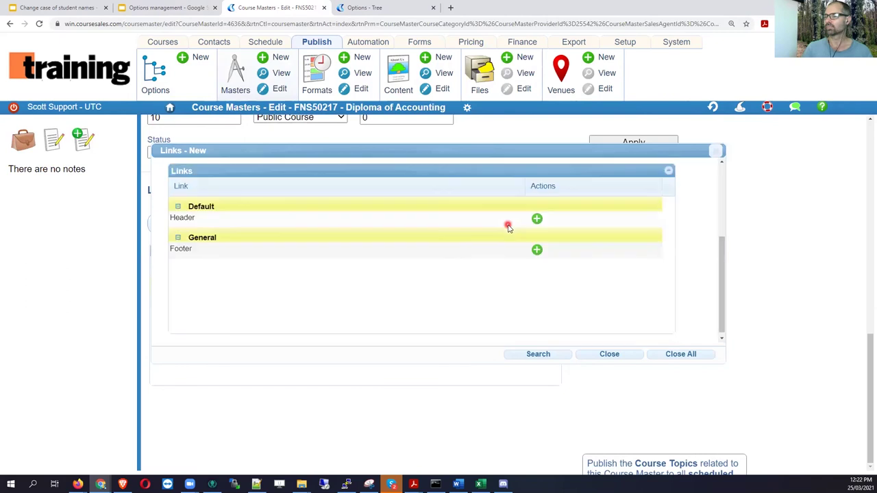
{"action": "left_click", "coordinate": [537, 220]}
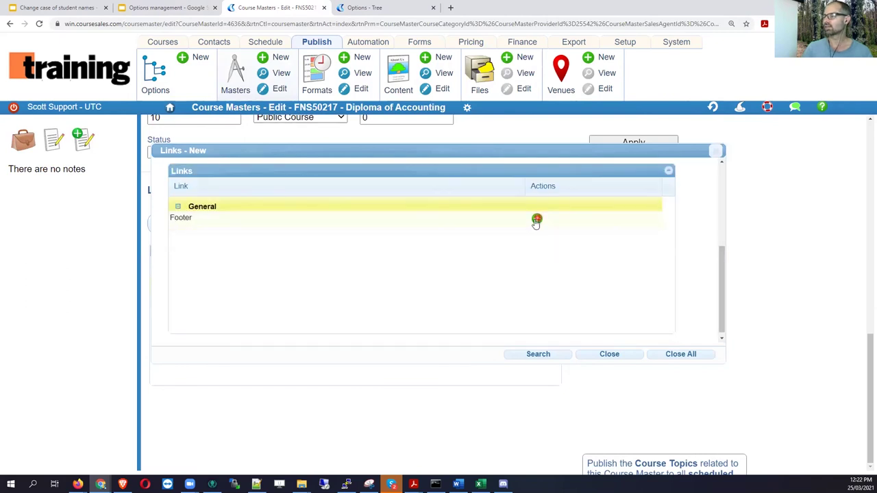
{"action": "left_click", "coordinate": [608, 356]}
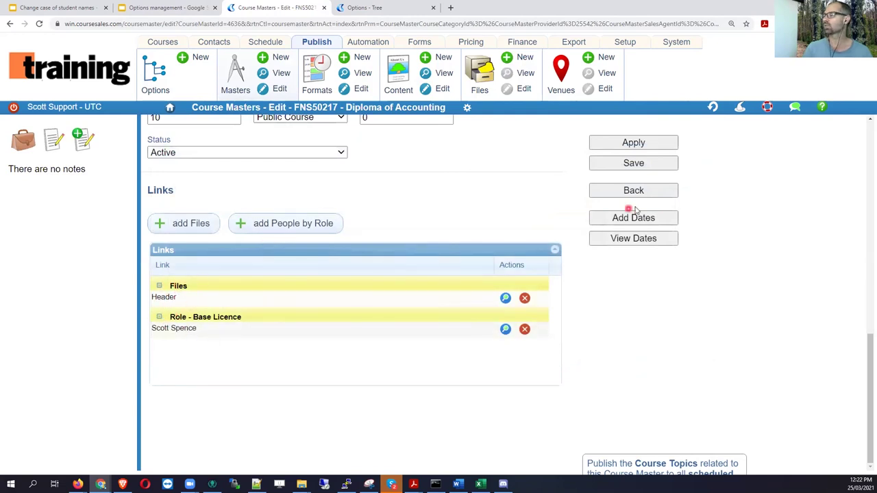
{"action": "left_click", "coordinate": [648, 143]}
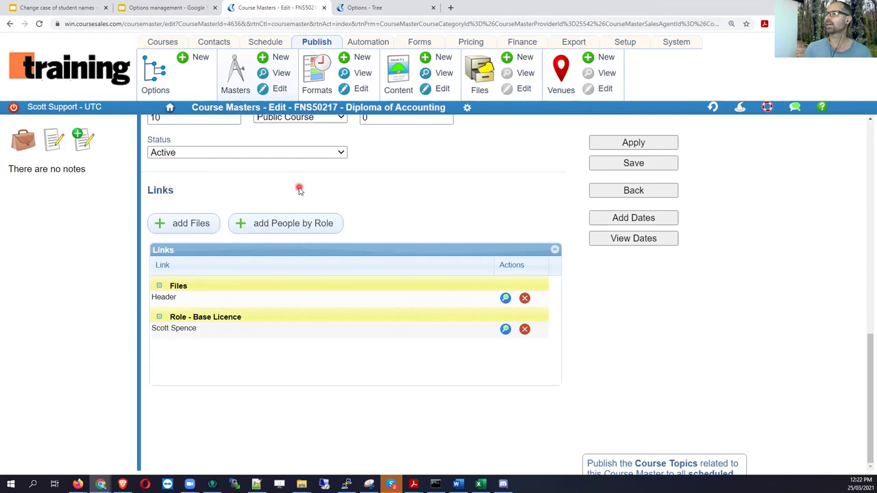
View the details of the Header file linked to the Diploma of Accounting course master, including its file category.
{"action": "left_click", "coordinate": [626, 43]}
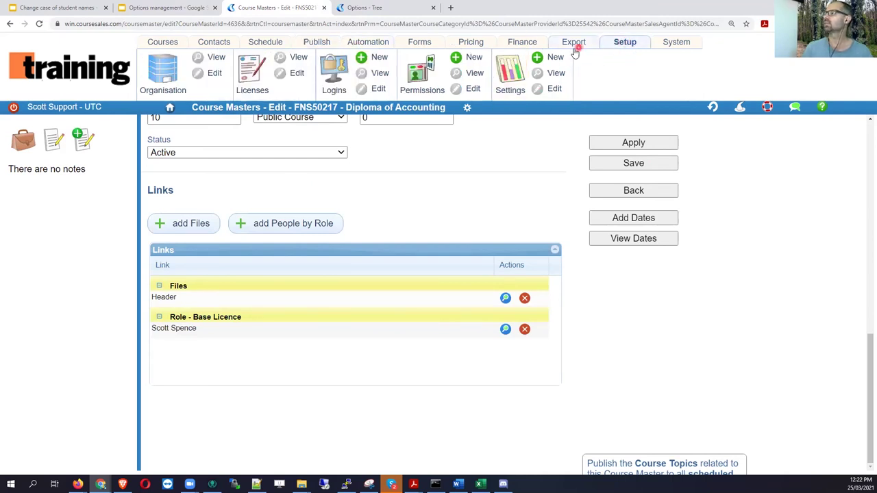
{"action": "left_click", "coordinate": [310, 43]}
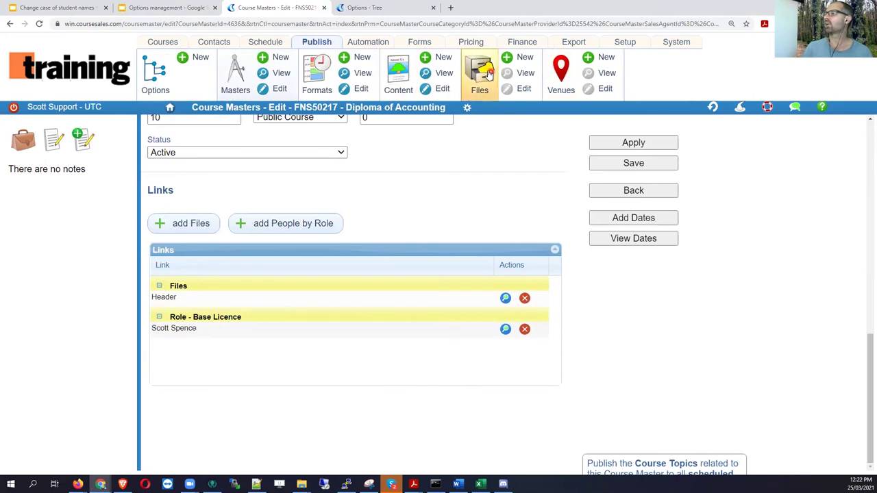
{"action": "left_click", "coordinate": [505, 298]}
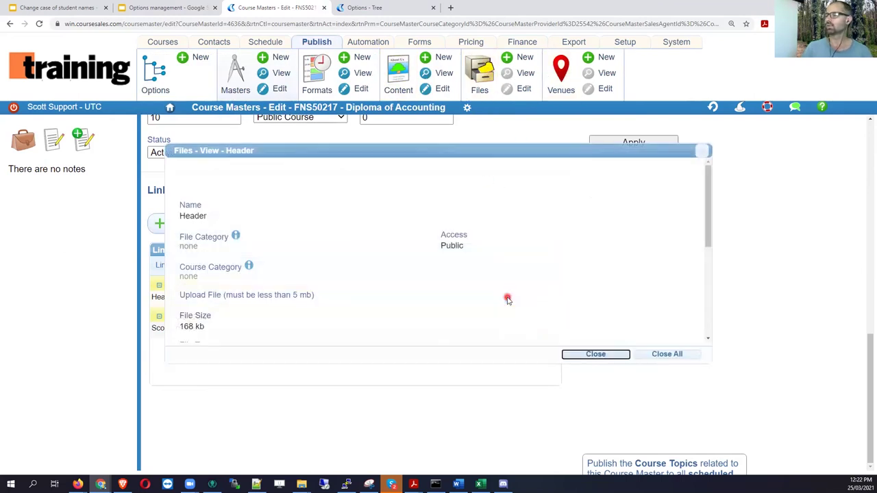
{"action": "scroll", "coordinate": [414, 257], "scroll_direction": "down", "scroll_amount": 1}
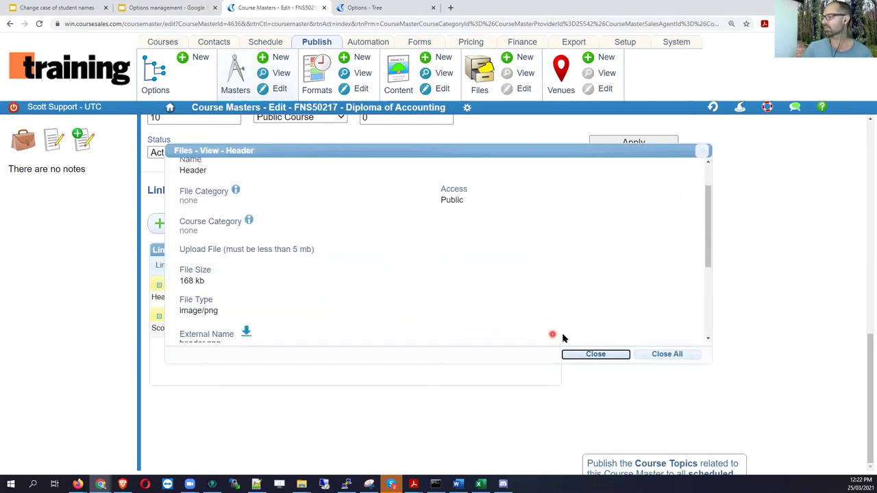
{"action": "left_click", "coordinate": [594, 356]}
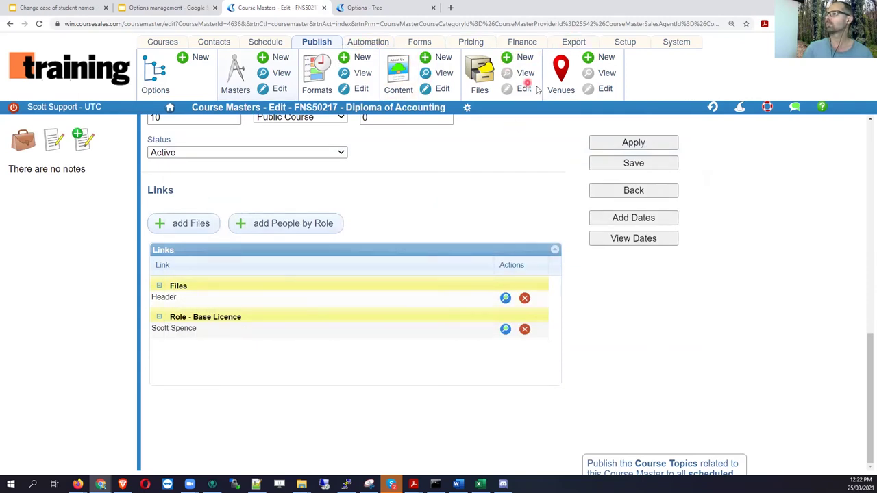
Set the Header file's File Category to "Before course" and save the file.
{"action": "left_click", "coordinate": [480, 74]}
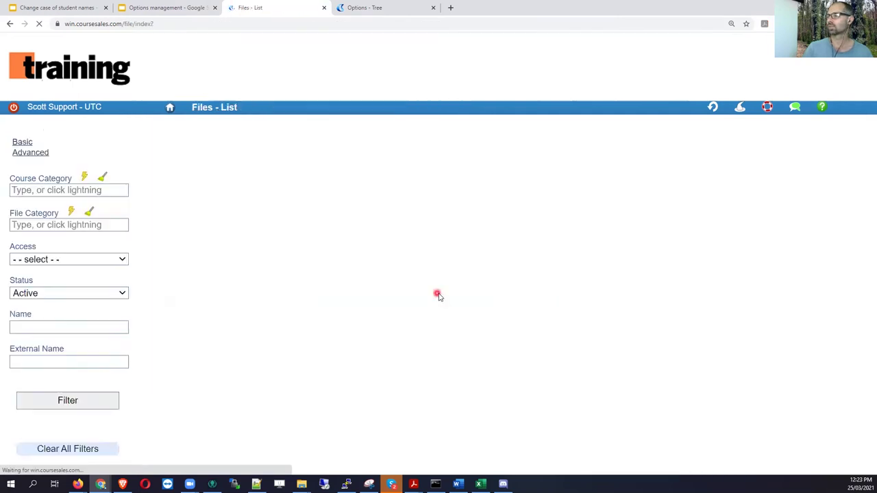
{"action": "left_click", "coordinate": [538, 188]}
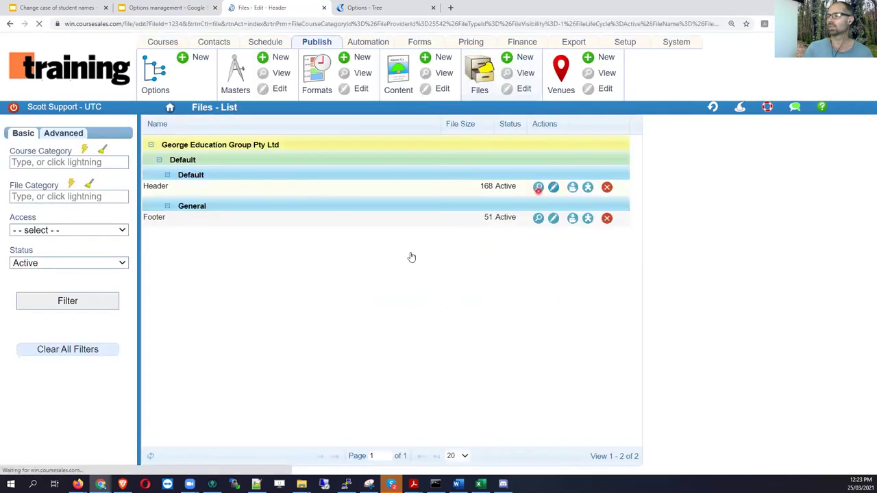
{"action": "left_click", "coordinate": [221, 202]}
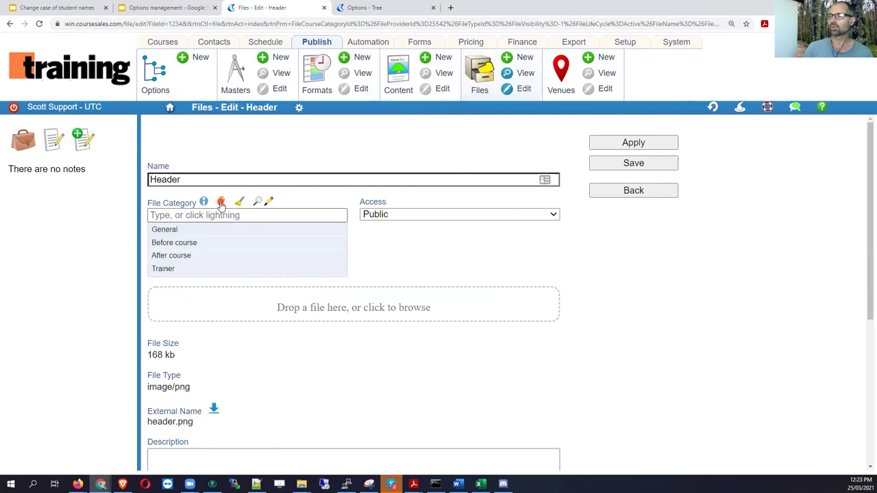
{"action": "left_click", "coordinate": [199, 244]}
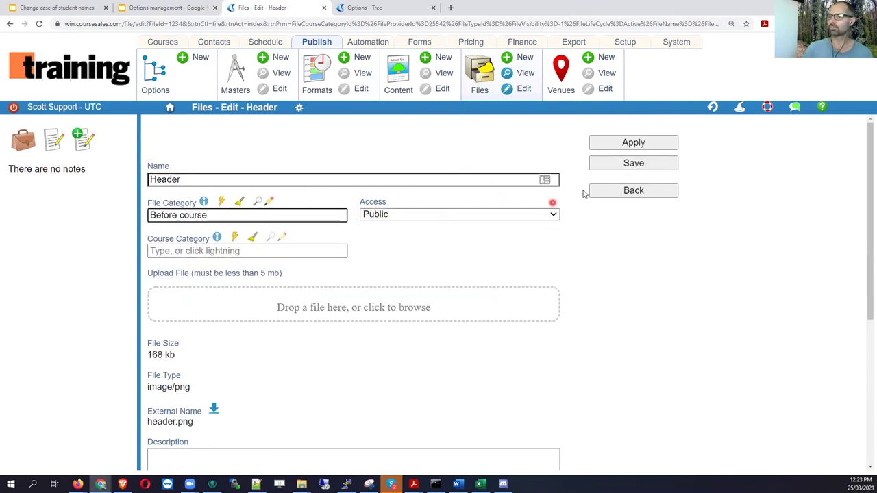
{"action": "left_click", "coordinate": [631, 165]}
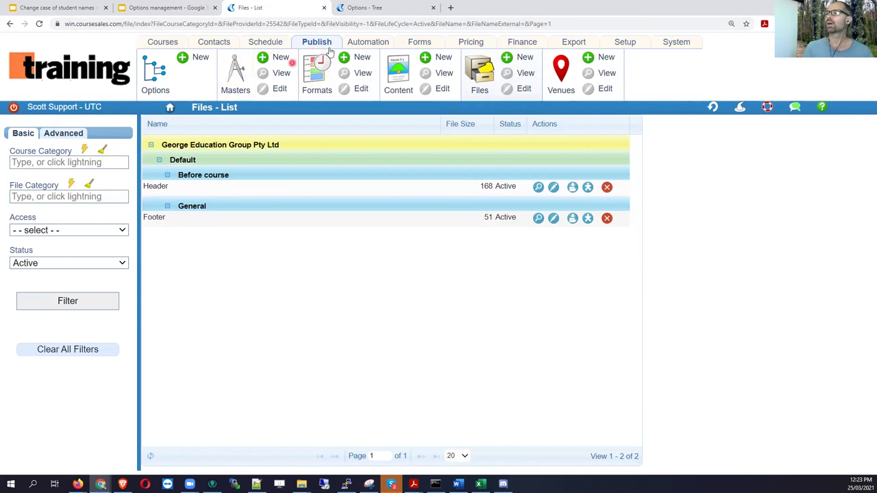
Filter the Content list to show only the Email content type.
{"action": "left_click", "coordinate": [398, 81]}
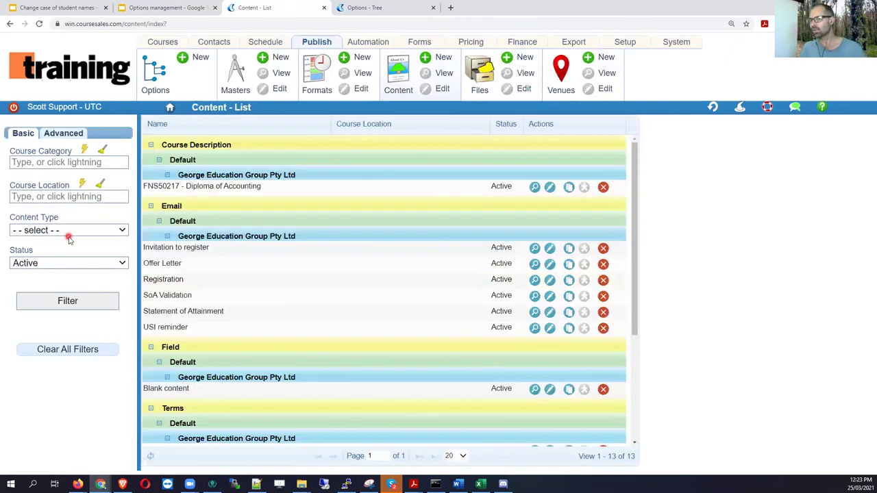
{"action": "left_click", "coordinate": [69, 230]}
{"action": "left_click", "coordinate": [72, 274]}
{"action": "left_click", "coordinate": [87, 304]}
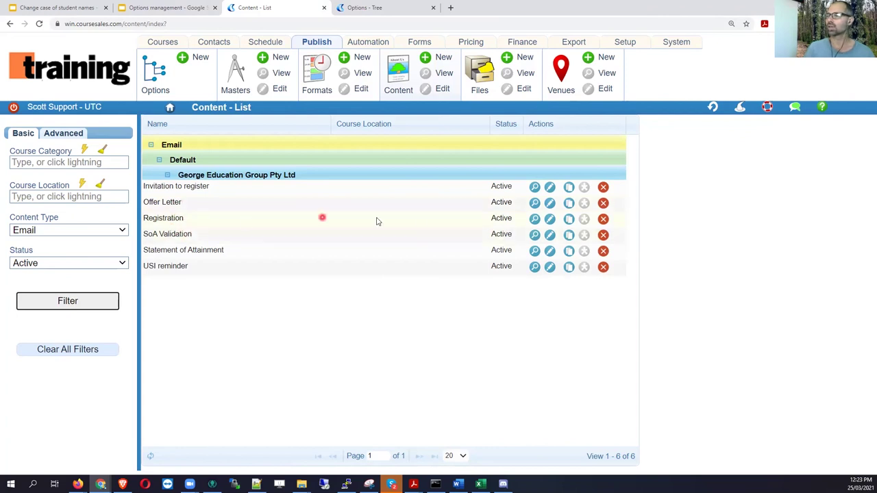
Link the "Before course" file category to the Registration email content and apply the change.
{"action": "left_click", "coordinate": [550, 219]}
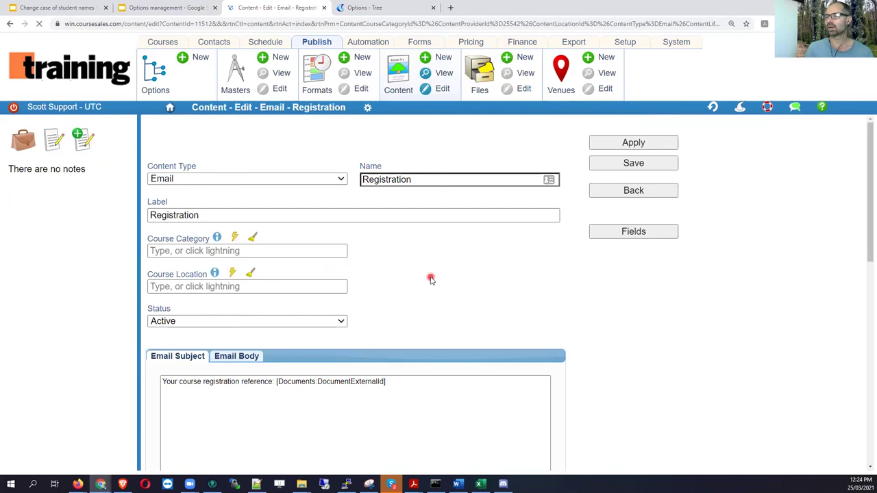
{"action": "scroll", "coordinate": [441, 309], "scroll_direction": "down", "scroll_amount": 6}
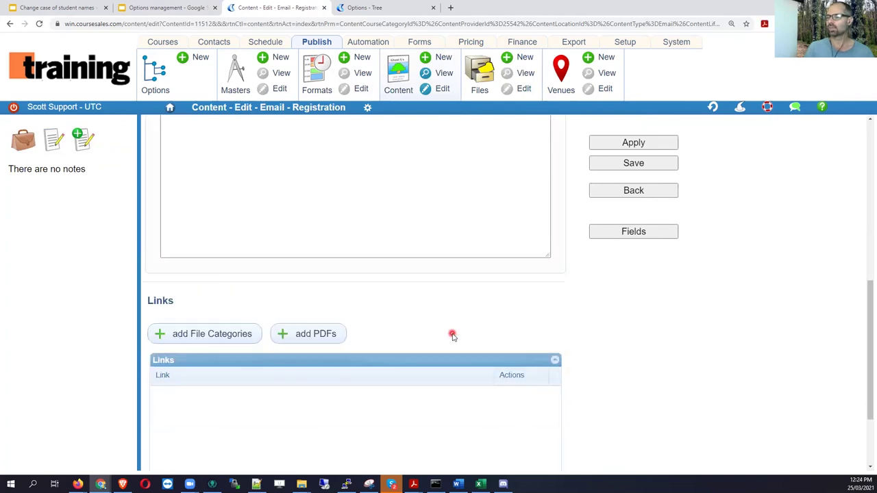
{"action": "left_click", "coordinate": [204, 237]}
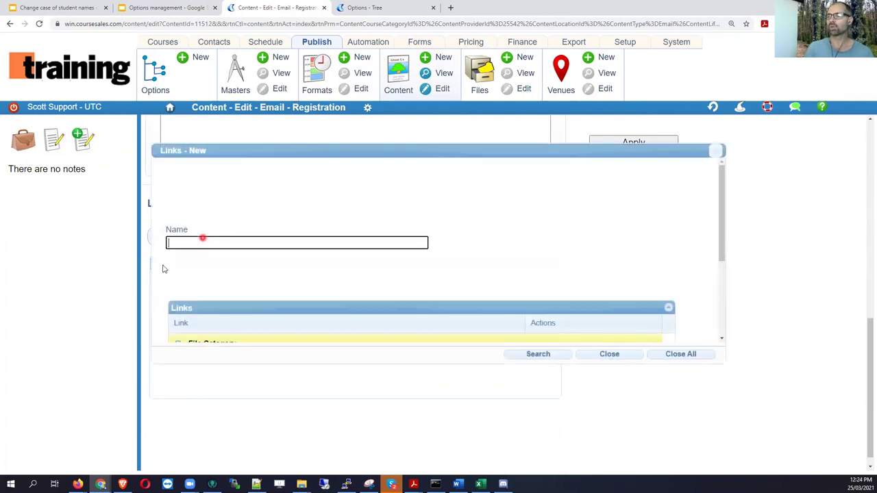
{"action": "scroll", "coordinate": [304, 297], "scroll_direction": "down", "scroll_amount": 3}
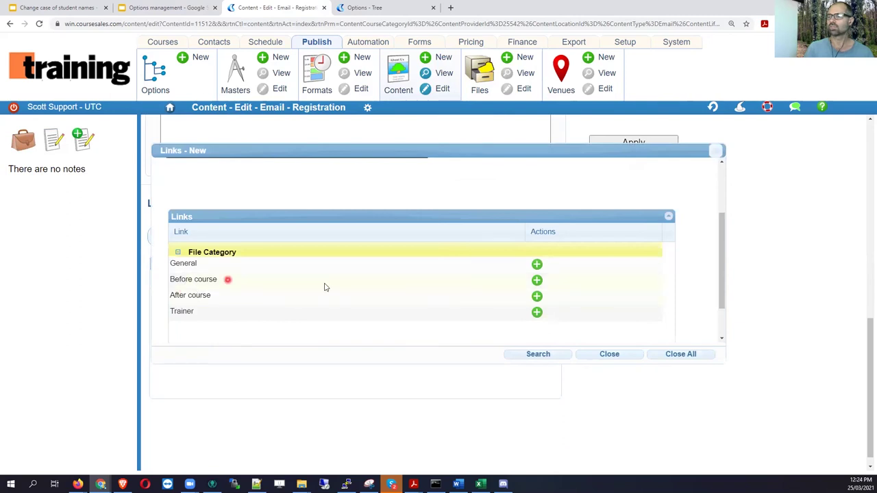
{"action": "left_click", "coordinate": [536, 280]}
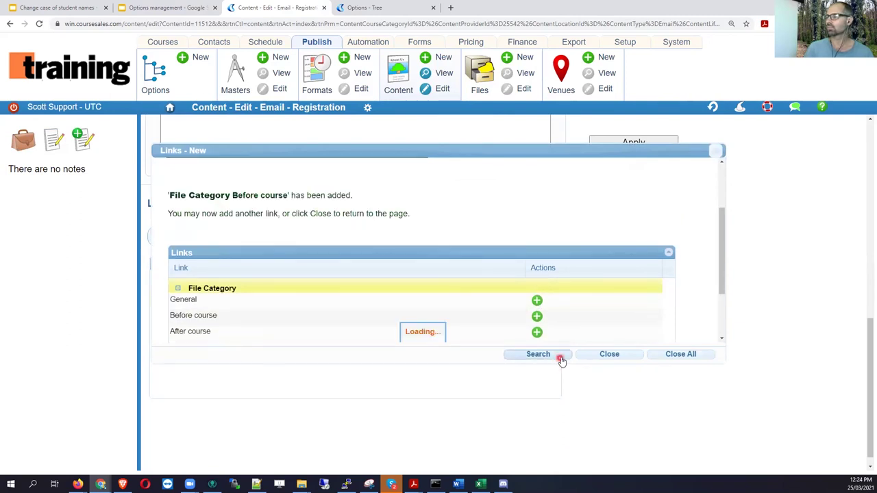
{"action": "left_click", "coordinate": [610, 354]}
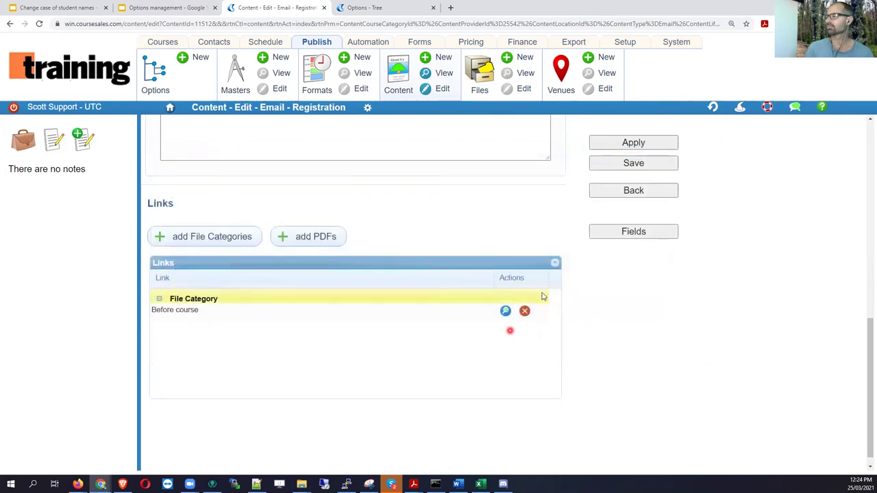
{"action": "left_click", "coordinate": [633, 142]}
{"action": "left_click", "coordinate": [613, 162]}
{"action": "left_click", "coordinate": [355, 397]}
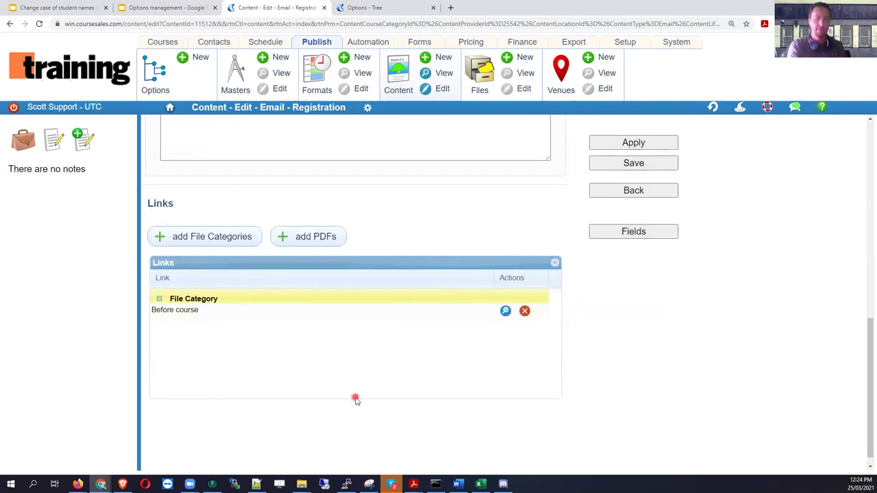
{"action": "left_click", "coordinate": [308, 237]}
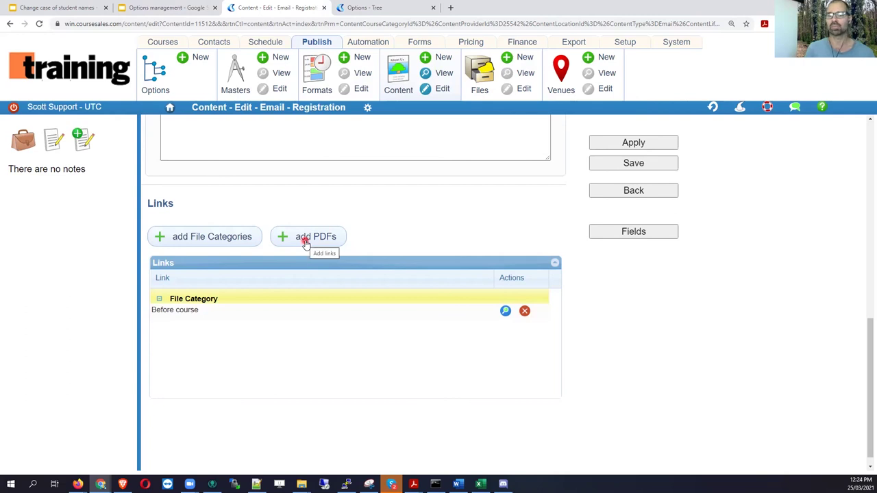
{"action": "left_click", "coordinate": [190, 251]}
{"action": "left_click", "coordinate": [211, 301]}
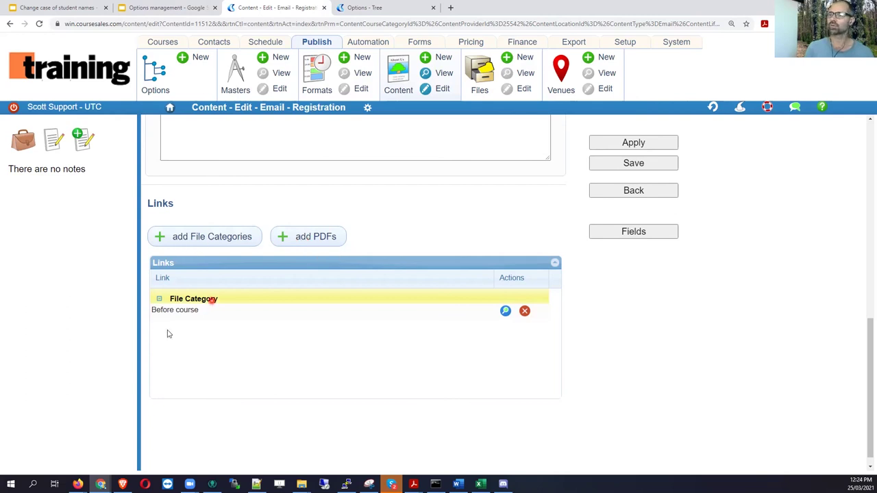
{"action": "left_click", "coordinate": [160, 317]}
{"action": "left_click", "coordinate": [187, 313]}
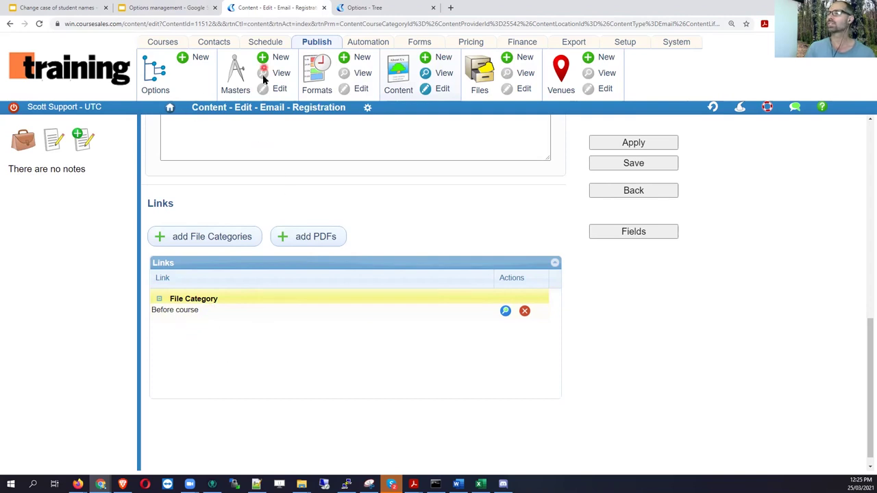
Open for editing the enrolment document for the FNS50217 - Diploma of Accounting course starting 1 April 2021.
{"action": "left_click", "coordinate": [153, 43]}
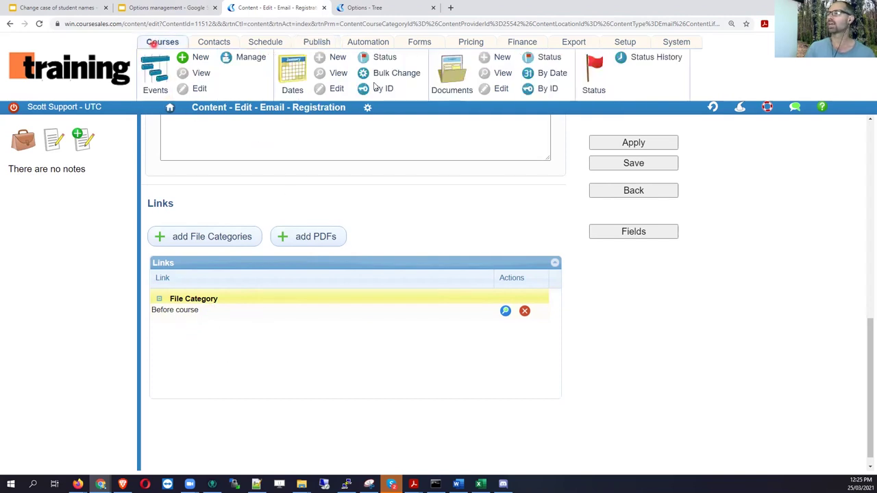
{"action": "left_click", "coordinate": [451, 77]}
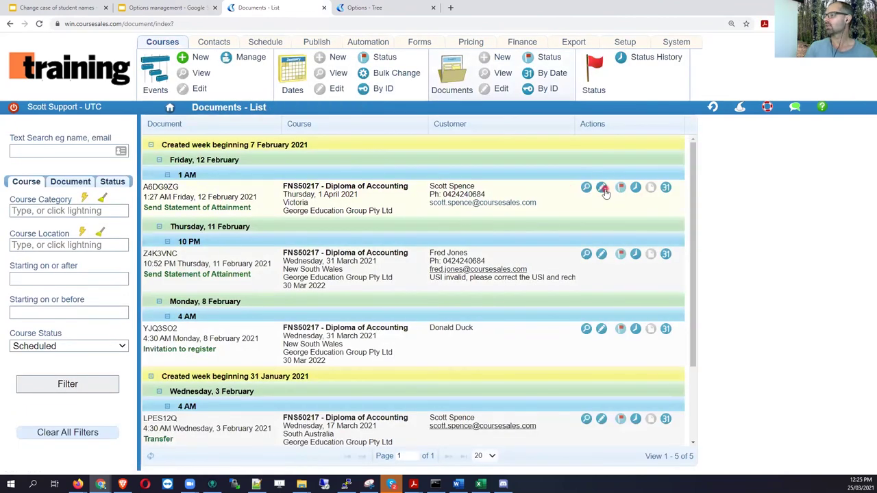
{"action": "left_click", "coordinate": [601, 189]}
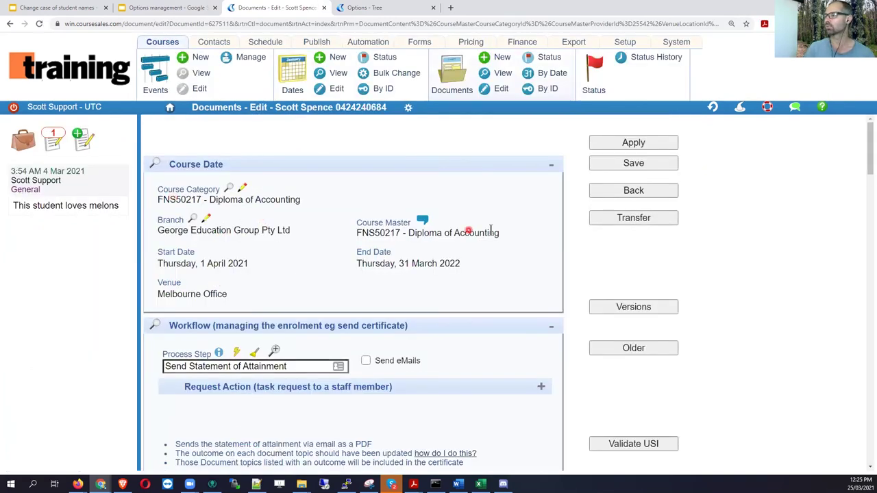
Set the document's process step to Registration and preview the emails and attachments it would send.
{"action": "scroll", "coordinate": [335, 313], "scroll_direction": "down", "scroll_amount": 2}
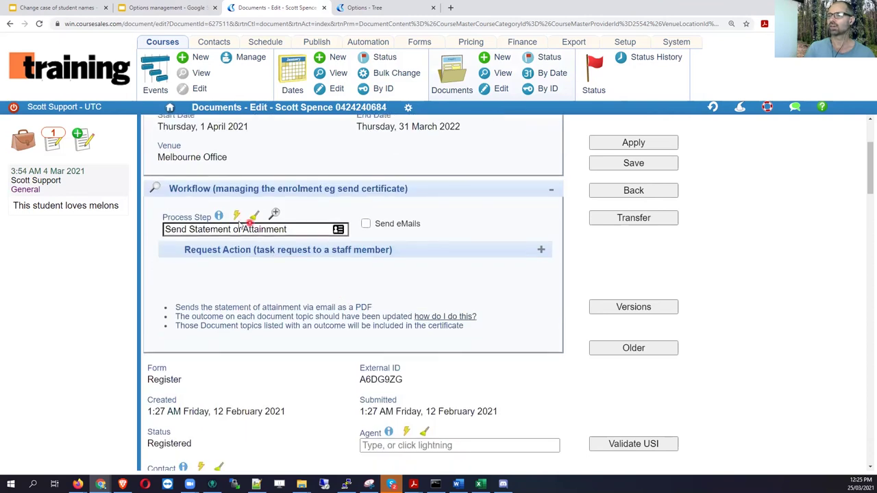
{"action": "left_click", "coordinate": [237, 228]}
{"action": "left_click", "coordinate": [204, 267]}
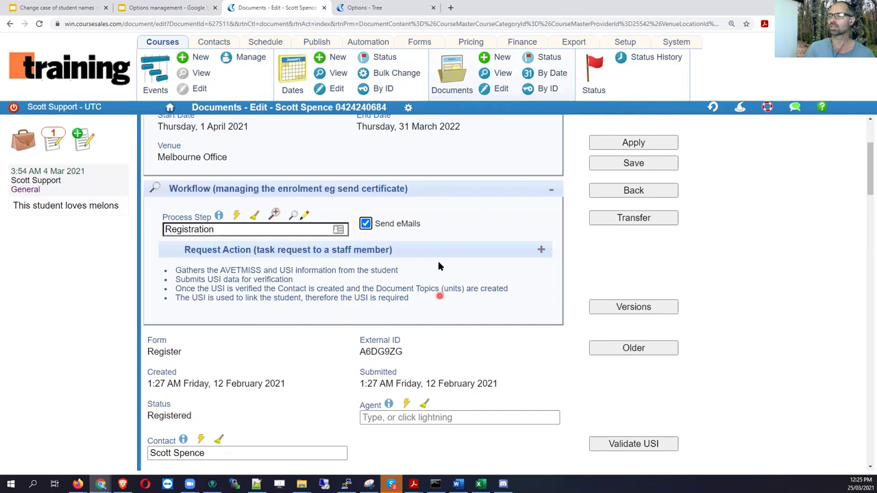
{"action": "left_click", "coordinate": [276, 215]}
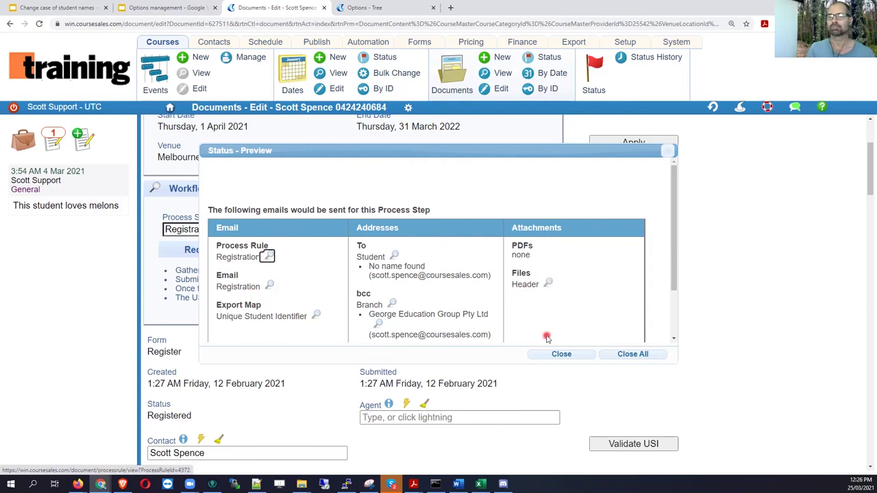
{"action": "left_click", "coordinate": [544, 354]}
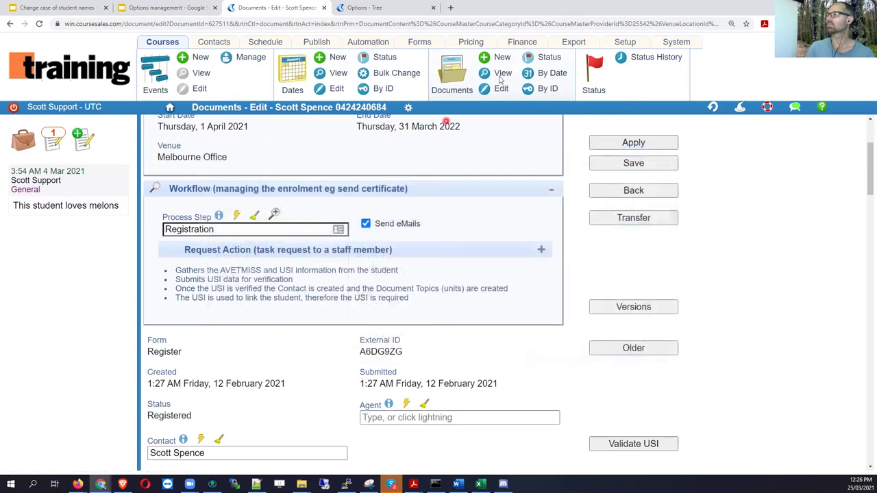
Change the Footer file's File Category to "Before course" and apply the change.
{"action": "left_click", "coordinate": [359, 10]}
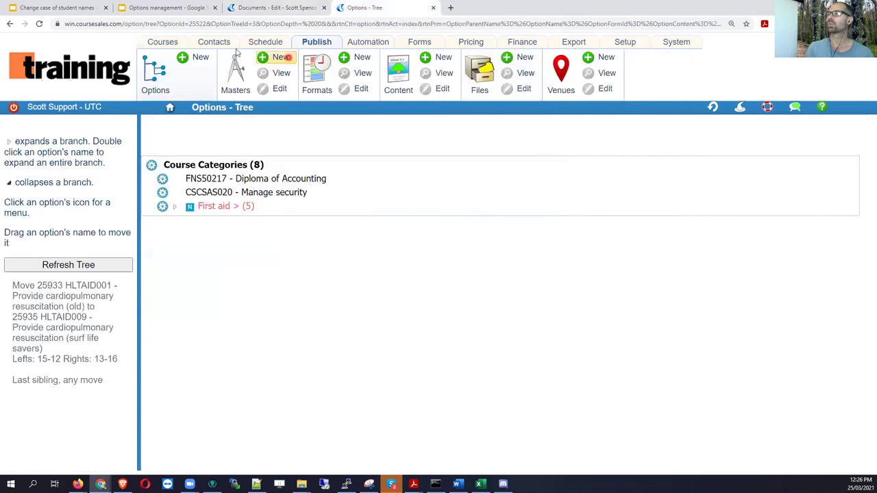
{"action": "mouse_move", "coordinate": [162, 40]}
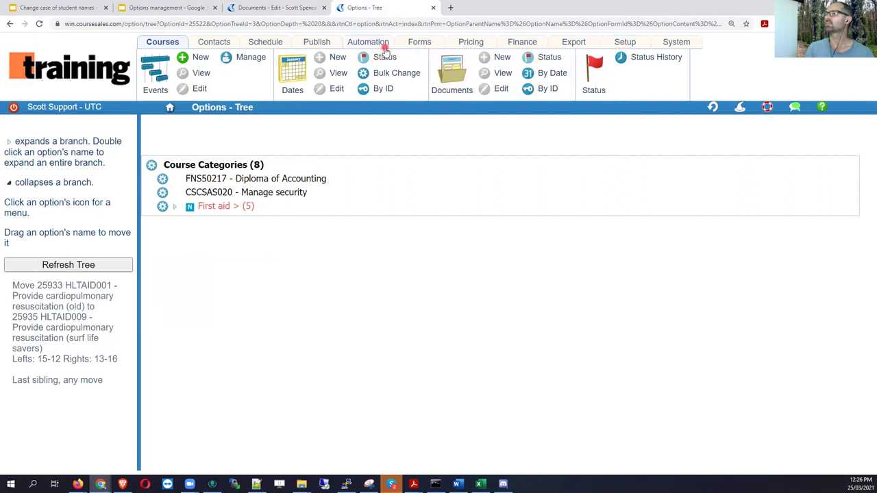
{"action": "mouse_move", "coordinate": [318, 45]}
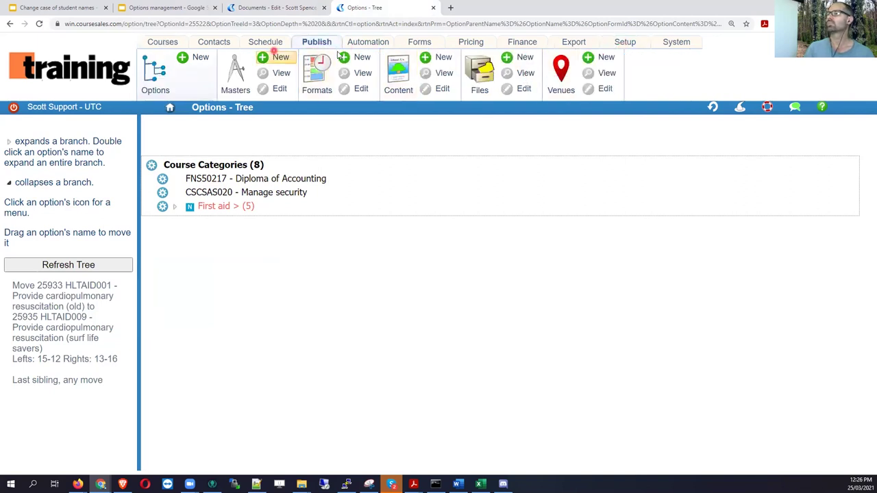
{"action": "left_click", "coordinate": [479, 74]}
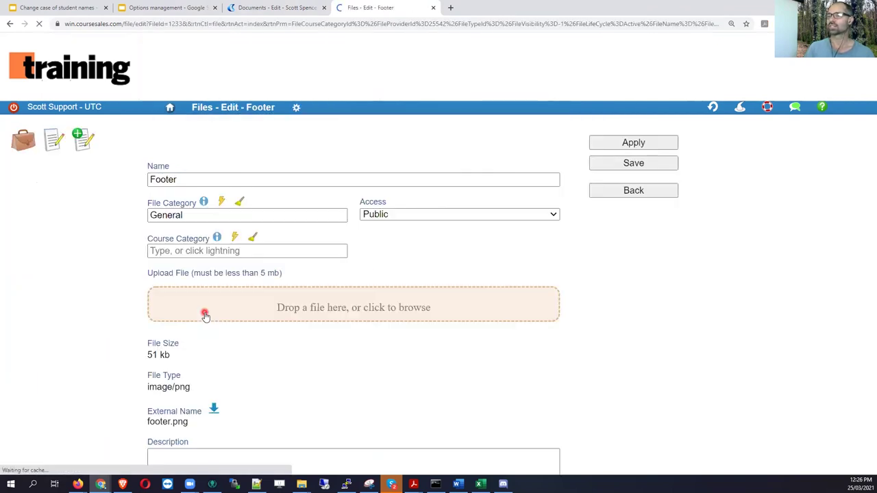
{"action": "left_click", "coordinate": [220, 204]}
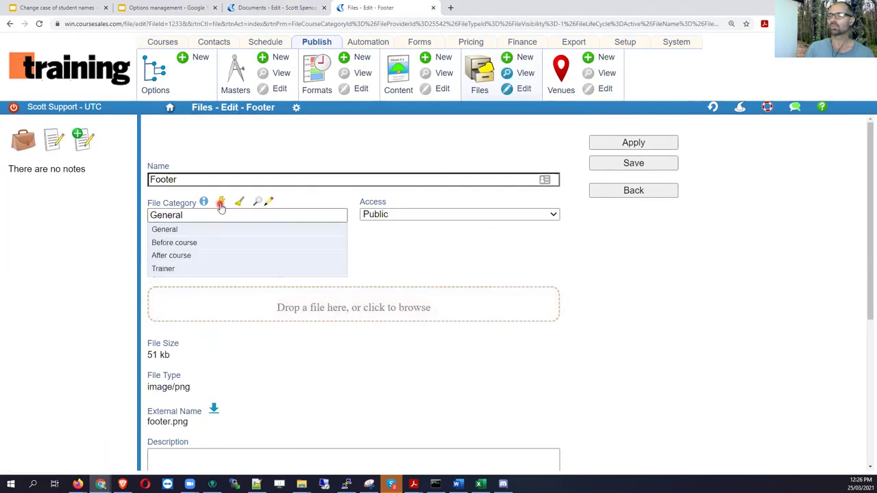
{"action": "left_click", "coordinate": [201, 242]}
{"action": "left_click", "coordinate": [626, 145]}
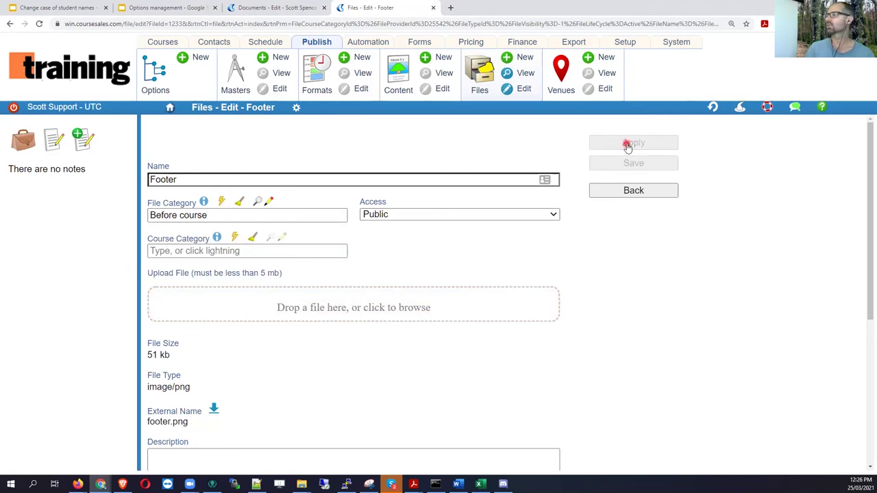
Open the FNS50217 - Diploma of Accounting course date of 1 April 2021 and check its Links section.
{"action": "left_click", "coordinate": [265, 8]}
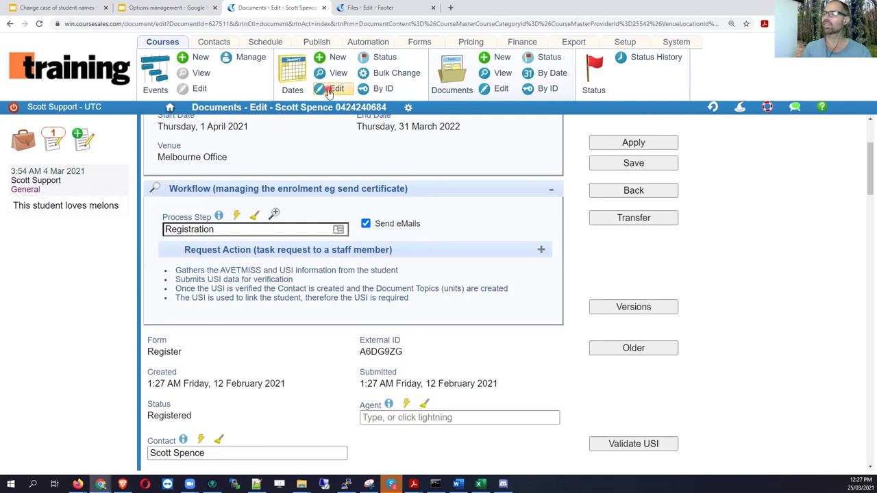
{"action": "left_click", "coordinate": [329, 90]}
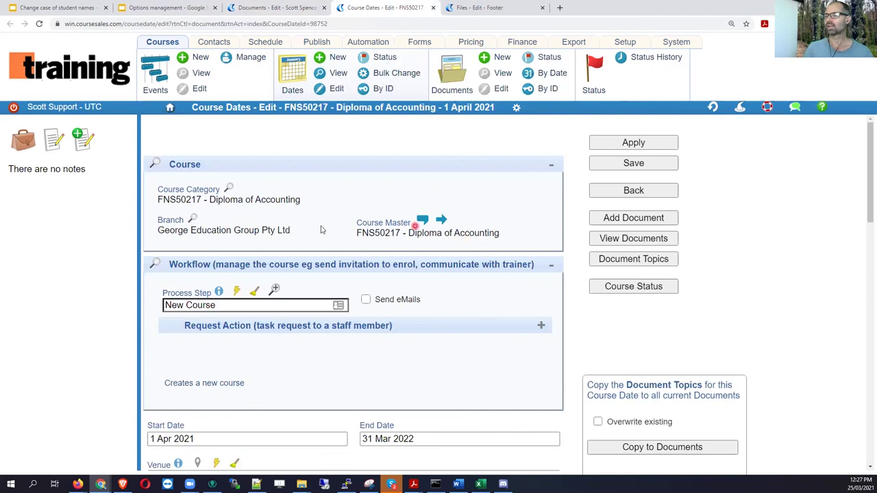
{"action": "scroll", "coordinate": [380, 285], "scroll_direction": "down", "scroll_amount": 10}
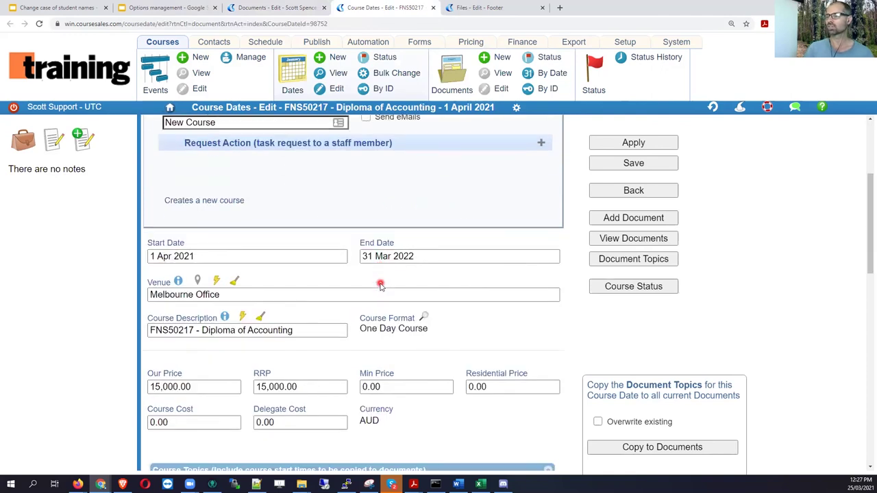
{"action": "scroll", "coordinate": [381, 286], "scroll_direction": "down", "scroll_amount": 4}
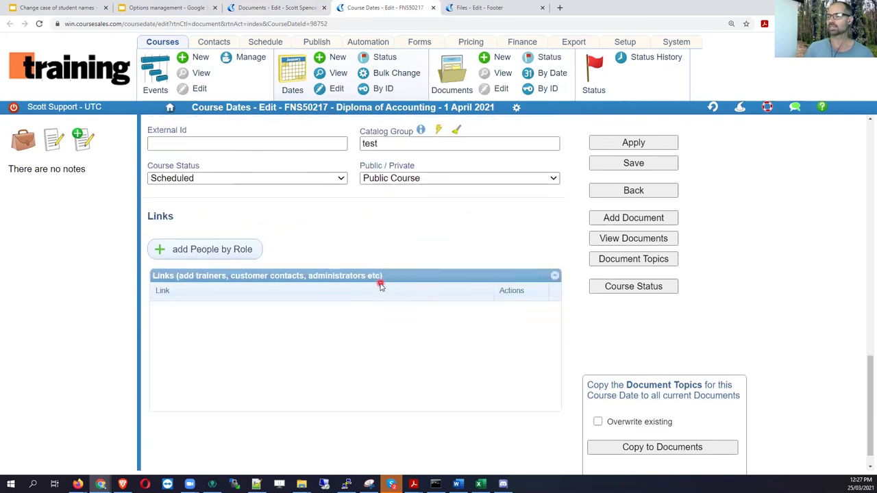